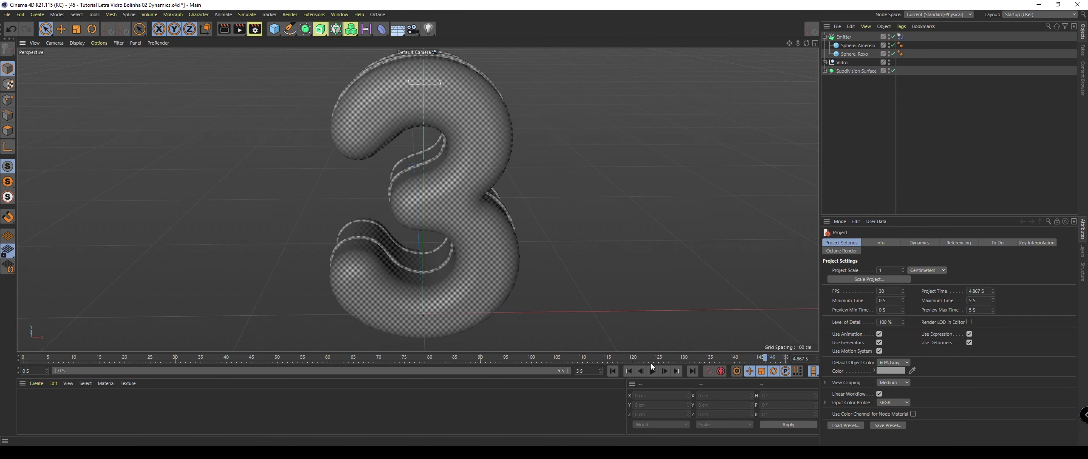
Play the sphere simulation, stop it at frame 124, and view the 3 from the front.
{"action": "left_click", "coordinate": [651, 371]}
{"action": "key", "text": "space"}
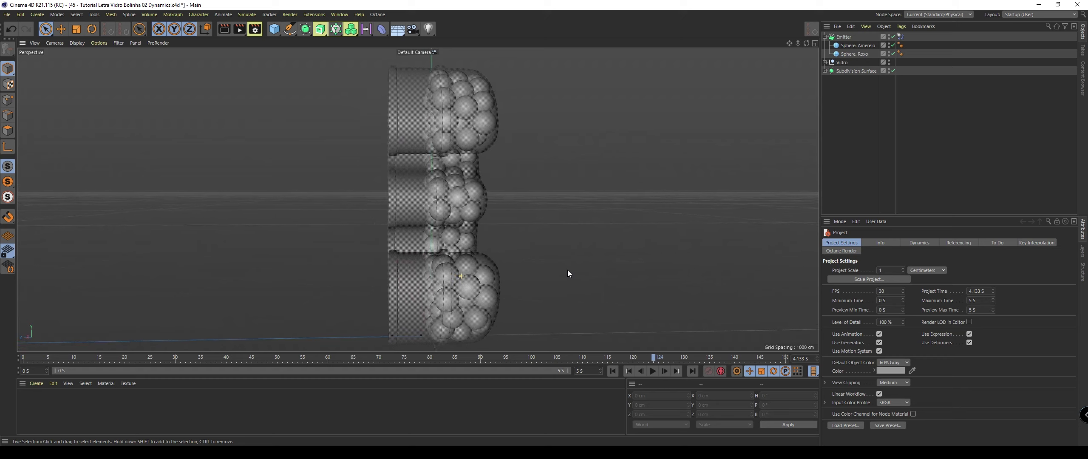
{"action": "mouse_move", "coordinate": [568, 270]}
{"action": "left_mouse_down", "text": "alt"}
{"action": "mouse_move", "coordinate": [434, 266]}
{"action": "mouse_move", "coordinate": [459, 267]}
{"action": "left_mouse_up", "text": "alt"}
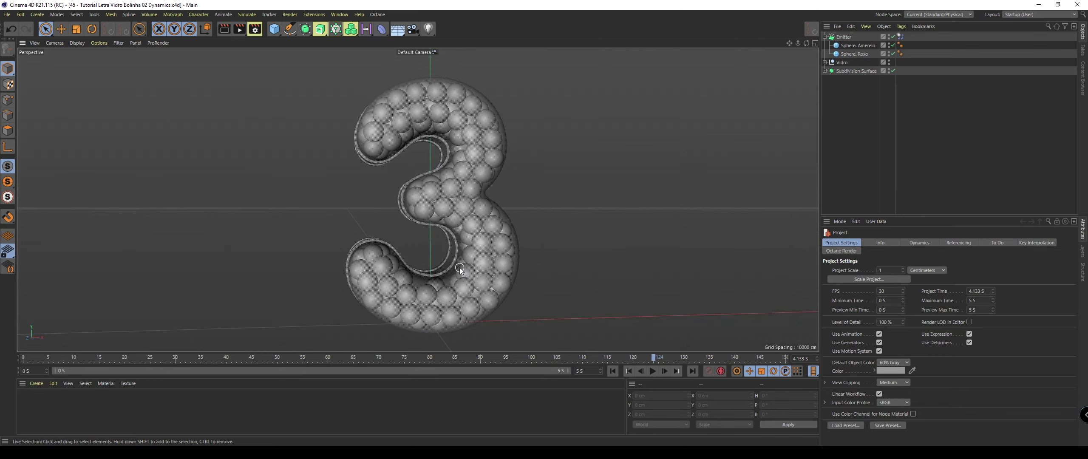
{"action": "scroll", "coordinate": [423, 200], "scroll_direction": "down", "scroll_amount": 3}
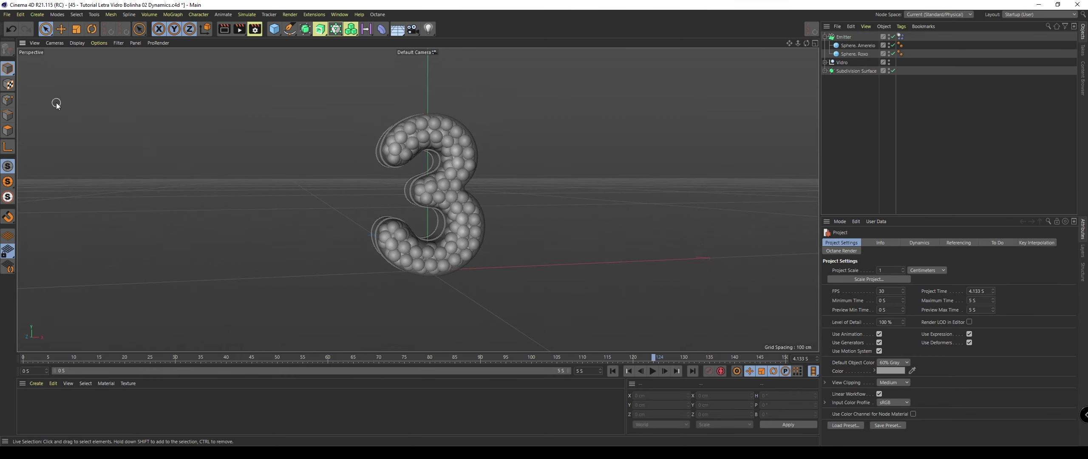
Save As, appending ' Standard' to the 03 Render file name to get '45 - Tutorial Letra Vidro Bolinha 03 Render Standard.c4d'.
{"action": "left_click", "coordinate": [7, 14]}
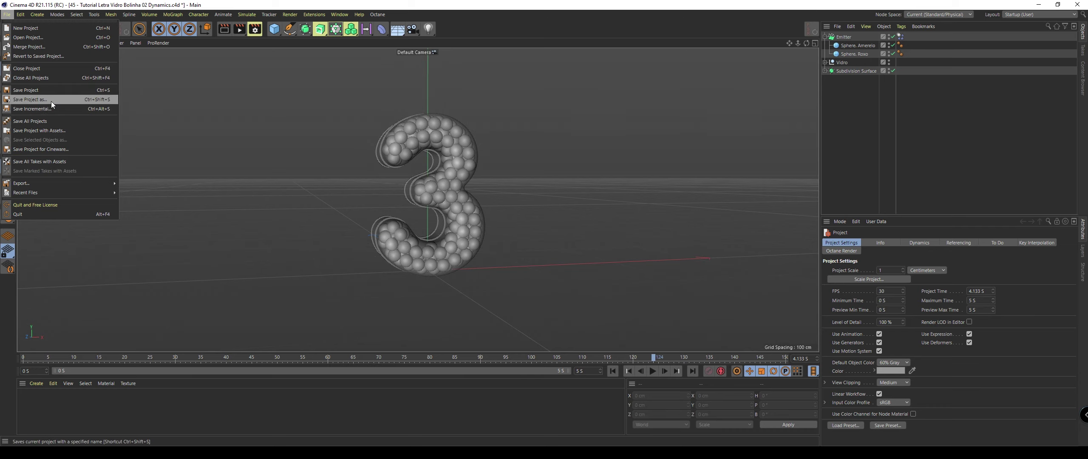
{"action": "left_click", "coordinate": [29, 100]}
{"action": "left_click_drag", "start_coordinate": [168, 19], "coordinate": [562, 25]}
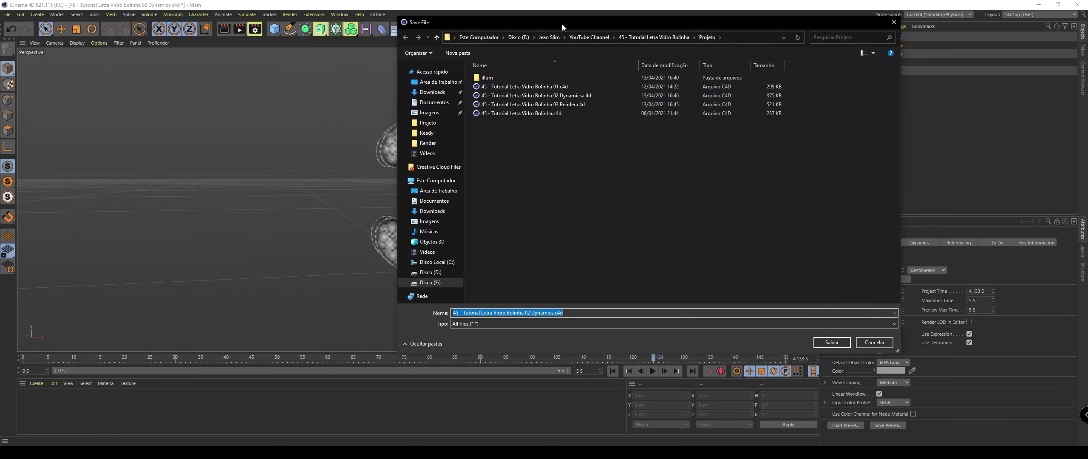
{"action": "left_click", "coordinate": [510, 104]}
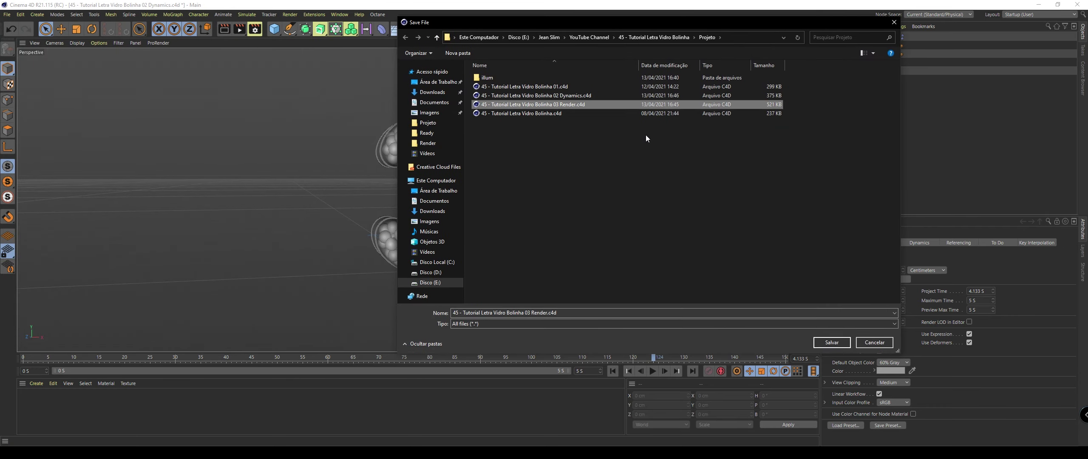
{"action": "left_click", "coordinate": [595, 316]}
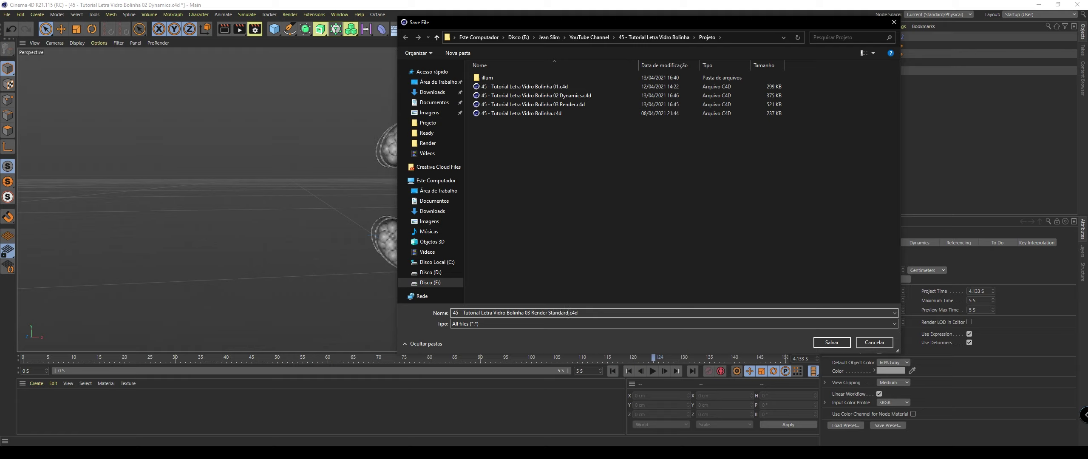
{"action": "key", "text": "ctrl+a"}
{"action": "key", "text": "End"}
{"action": "key", "text": "Return"}
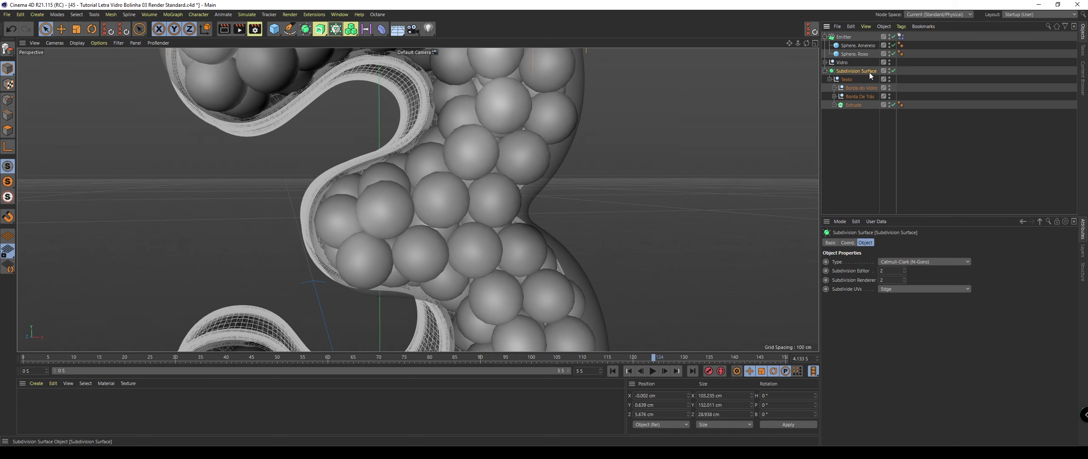
Select Vidro, zoom into the spheres, then select the Emitter to show its birthrate 55 settings.
{"action": "left_click", "coordinate": [843, 64]}
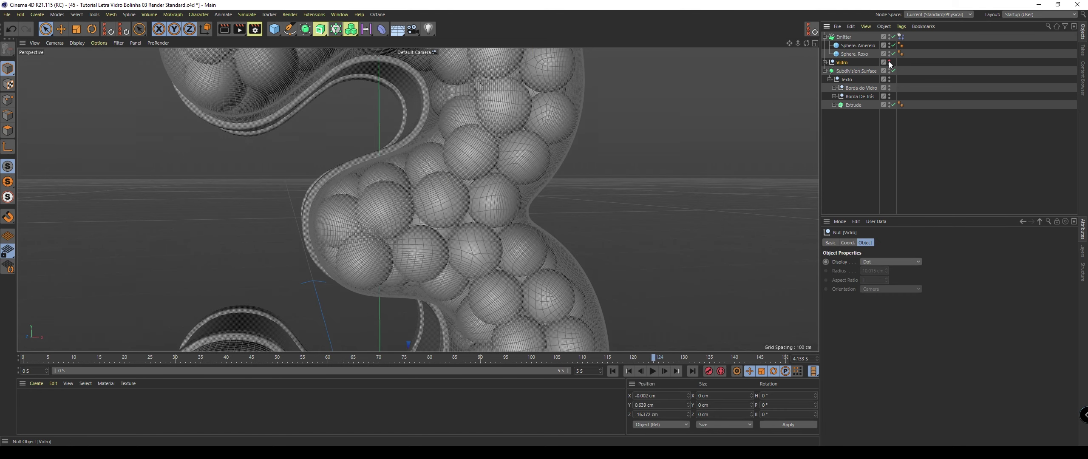
{"action": "scroll", "coordinate": [587, 112], "scroll_direction": "up", "scroll_amount": 5}
{"action": "scroll", "coordinate": [669, 156], "scroll_direction": "up", "scroll_amount": 3}
{"action": "scroll", "coordinate": [611, 150], "scroll_direction": "up", "scroll_amount": 3}
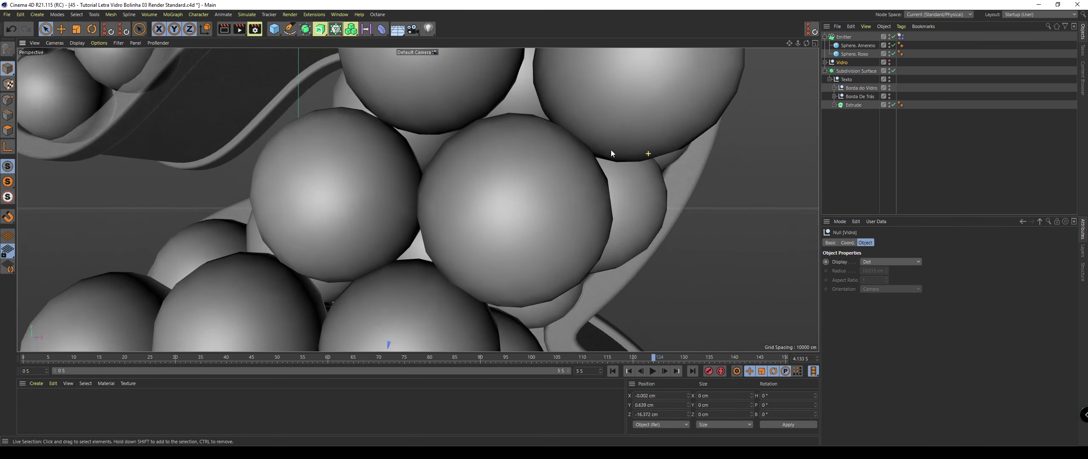
{"action": "scroll", "coordinate": [586, 157], "scroll_direction": "up", "scroll_amount": 3}
{"action": "scroll", "coordinate": [559, 161], "scroll_direction": "down", "scroll_amount": 10}
{"action": "left_click", "coordinate": [844, 36]}
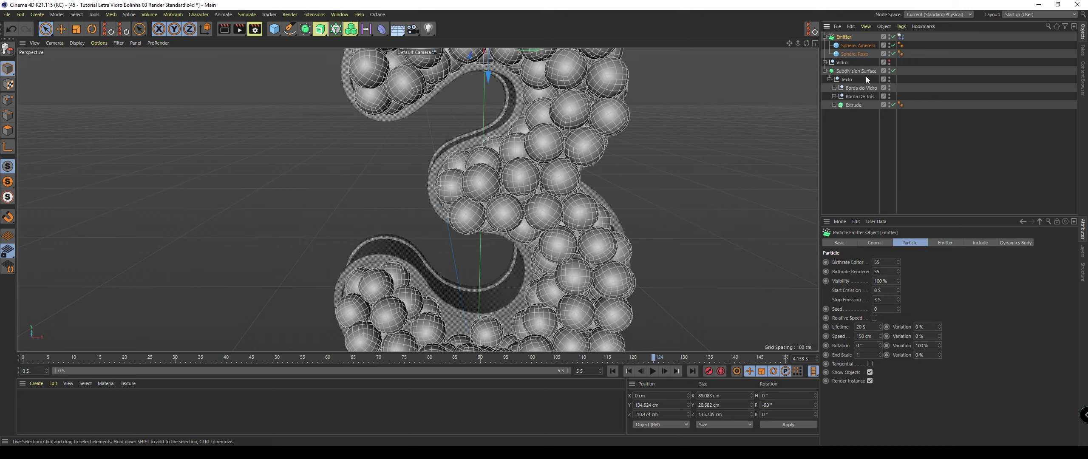
Select both Sphere. Amerelo and Sphere. Roxo and set their Segments to 45.
{"action": "left_click", "coordinate": [855, 45]}
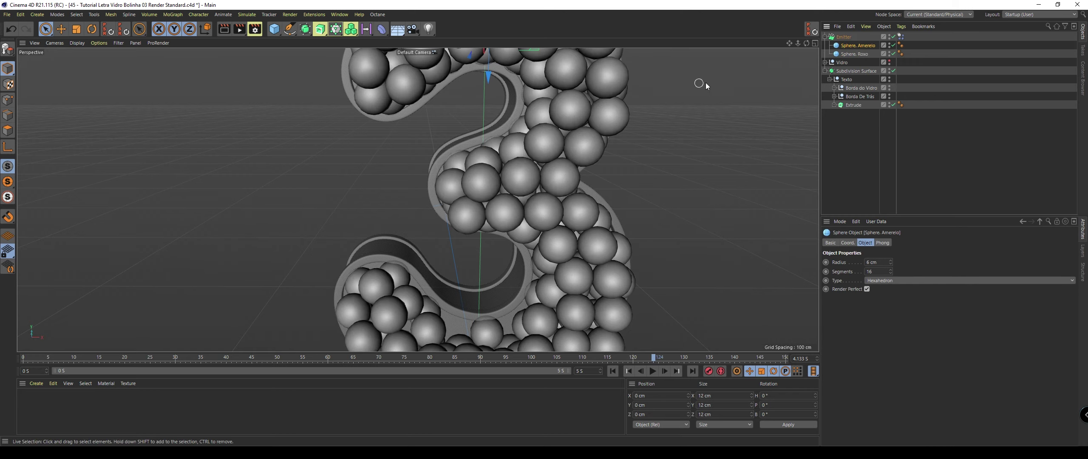
{"action": "left_click", "coordinate": [849, 54]}
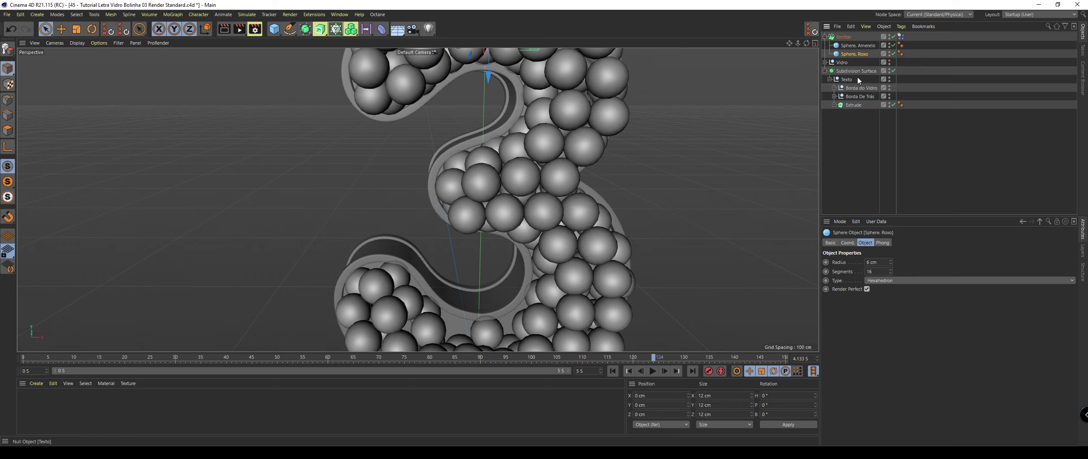
{"action": "left_click", "coordinate": [854, 46], "text": "ctrl"}
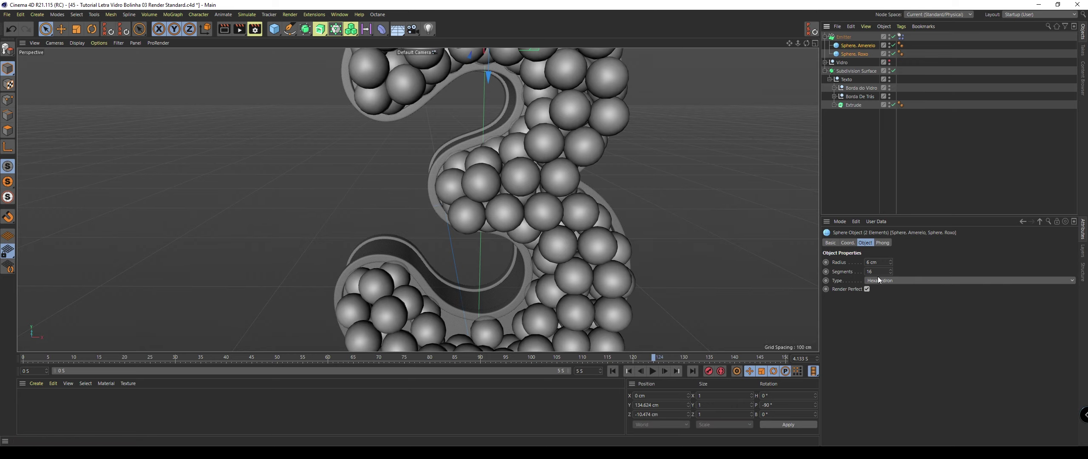
{"action": "left_click", "coordinate": [871, 272]}
{"action": "type", "text": "45"}
{"action": "scroll", "coordinate": [664, 98], "scroll_direction": "up", "scroll_amount": 3}
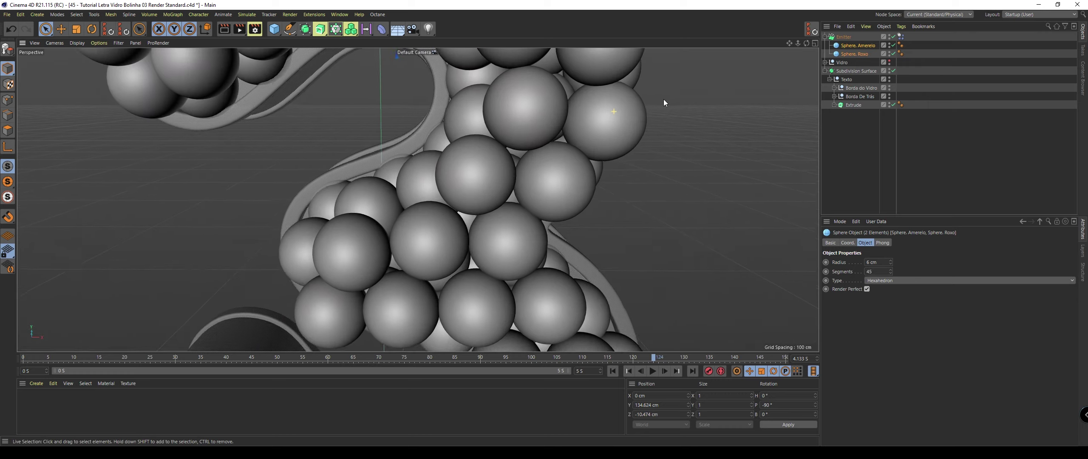
{"action": "scroll", "coordinate": [664, 102], "scroll_direction": "up", "scroll_amount": 2}
{"action": "left_click_drag", "start_coordinate": [666, 101], "coordinate": [645, 84], "text": "alt"}
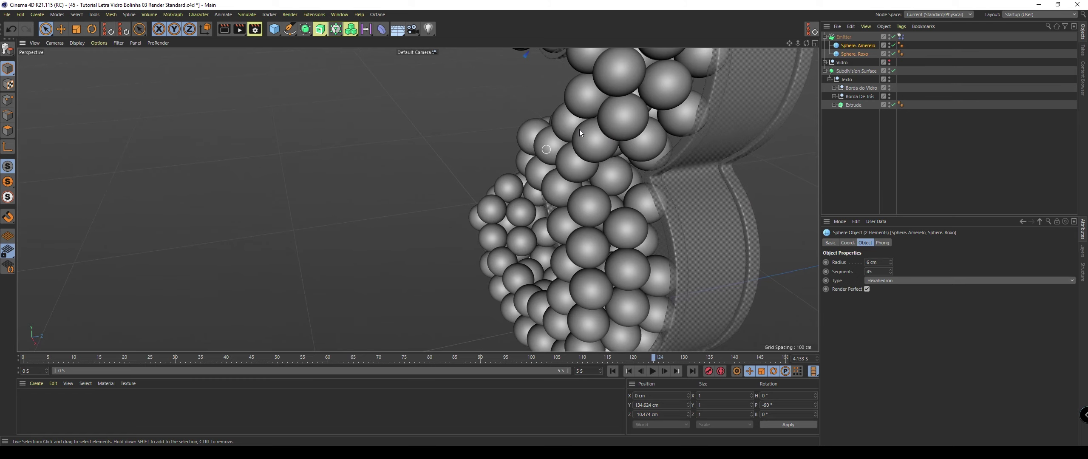
{"action": "scroll", "coordinate": [645, 83], "scroll_direction": "up", "scroll_amount": 3}
{"action": "scroll", "coordinate": [633, 121], "scroll_direction": "up", "scroll_amount": 2}
{"action": "scroll", "coordinate": [634, 121], "scroll_direction": "down", "scroll_amount": 3}
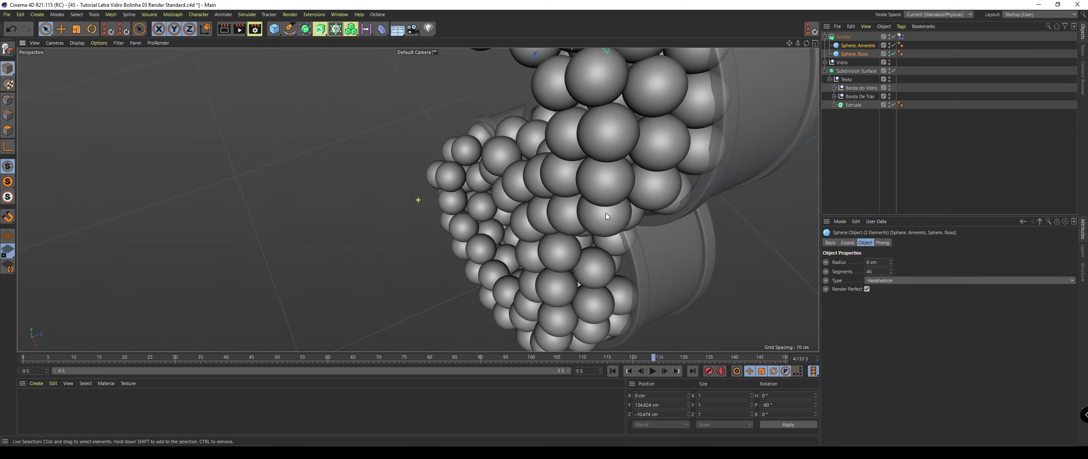
{"action": "scroll", "coordinate": [644, 137], "scroll_direction": "up", "scroll_amount": 3}
{"action": "left_click_drag", "start_coordinate": [624, 141], "coordinate": [621, 142], "text": "alt"}
{"action": "scroll", "coordinate": [620, 142], "scroll_direction": "down", "scroll_amount": 2}
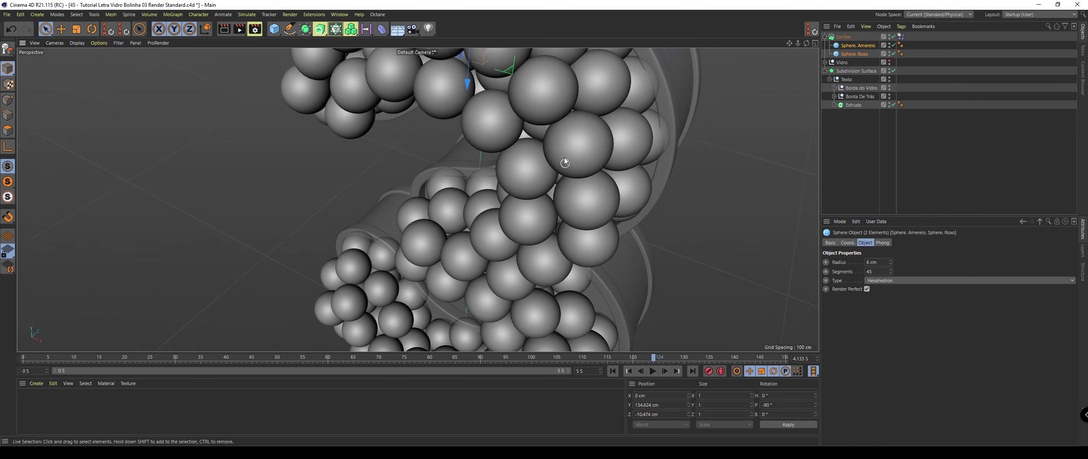
{"action": "scroll", "coordinate": [565, 157], "scroll_direction": "down", "scroll_amount": 1}
{"action": "scroll", "coordinate": [567, 175], "scroll_direction": "down", "scroll_amount": 1}
{"action": "type", "text": "67"}
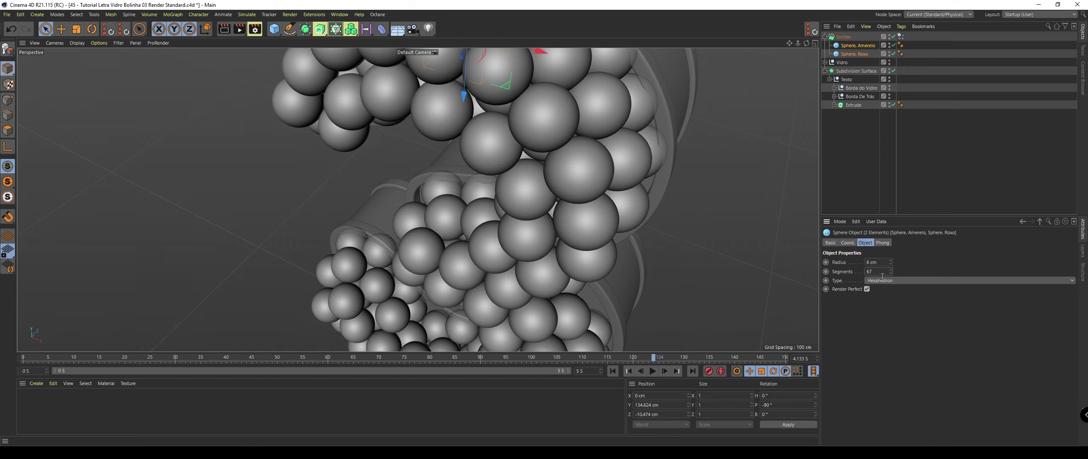
{"action": "key", "text": "Return"}
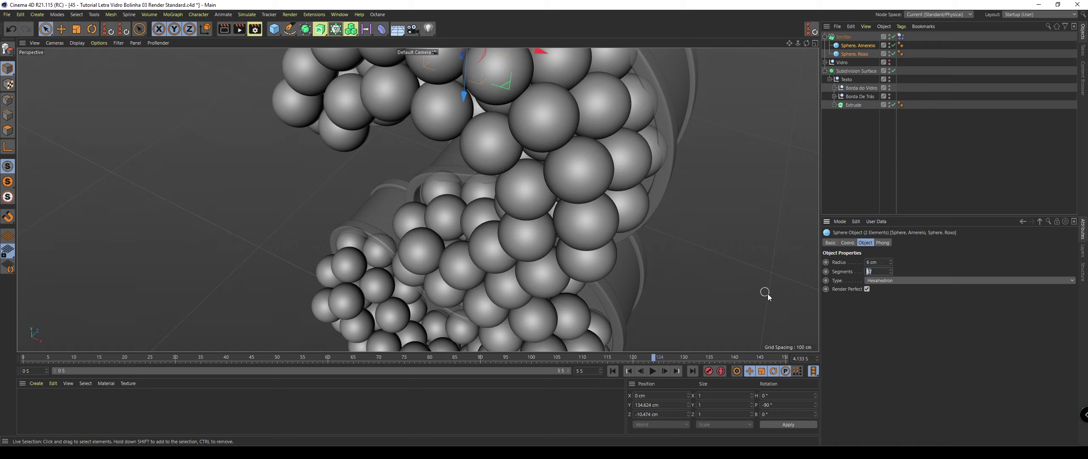
{"action": "type", "text": "45"}
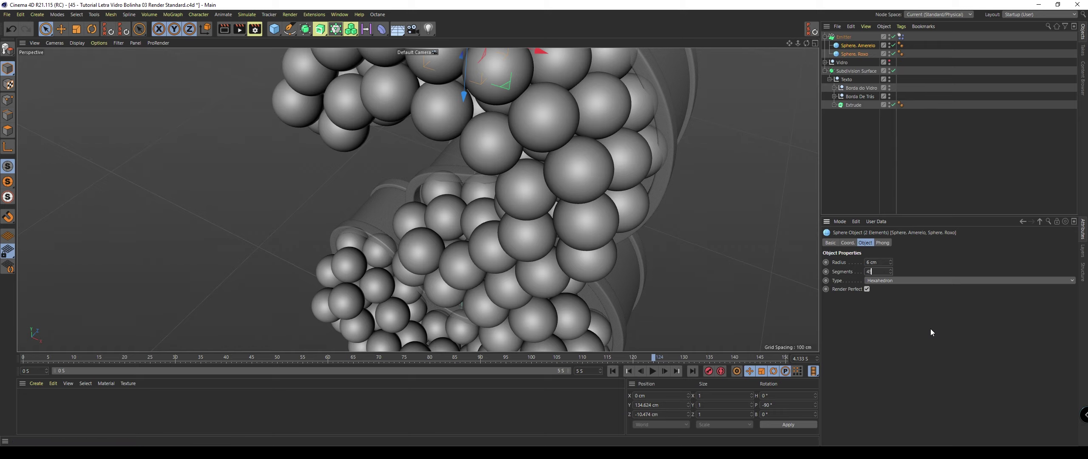
Deselect the spheres, make the glass shell of the 3 visible again, and save the project.
{"action": "left_click", "coordinate": [929, 160]}
{"action": "scroll", "coordinate": [592, 210], "scroll_direction": "down", "scroll_amount": 3}
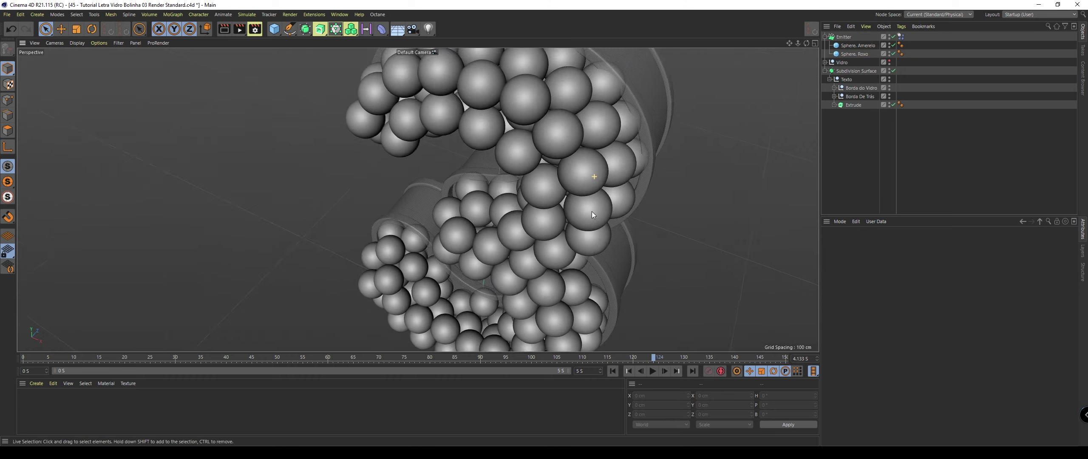
{"action": "scroll", "coordinate": [532, 240], "scroll_direction": "down", "scroll_amount": 3}
{"action": "left_click_drag", "start_coordinate": [533, 240], "coordinate": [606, 188], "text": "alt"}
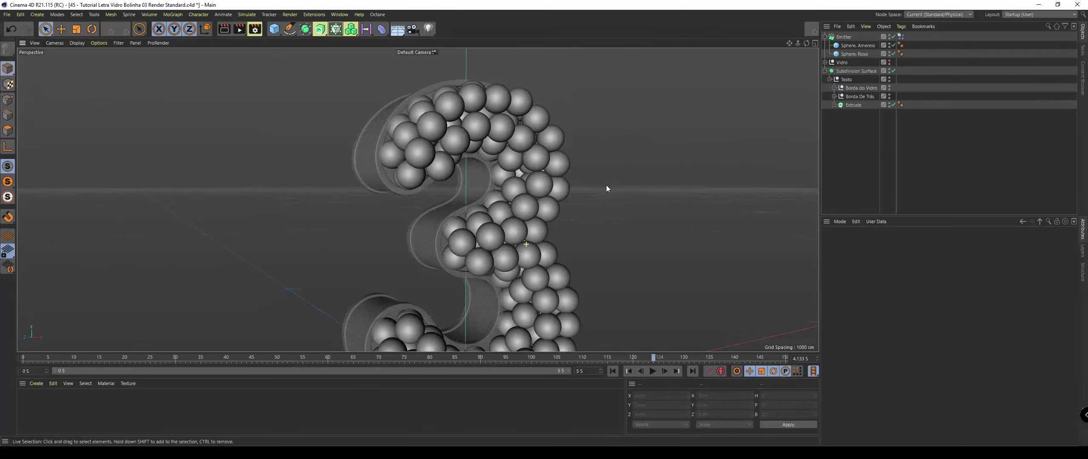
{"action": "left_click", "coordinate": [889, 69]}
{"action": "scroll", "coordinate": [430, 268], "scroll_direction": "down", "scroll_amount": 3}
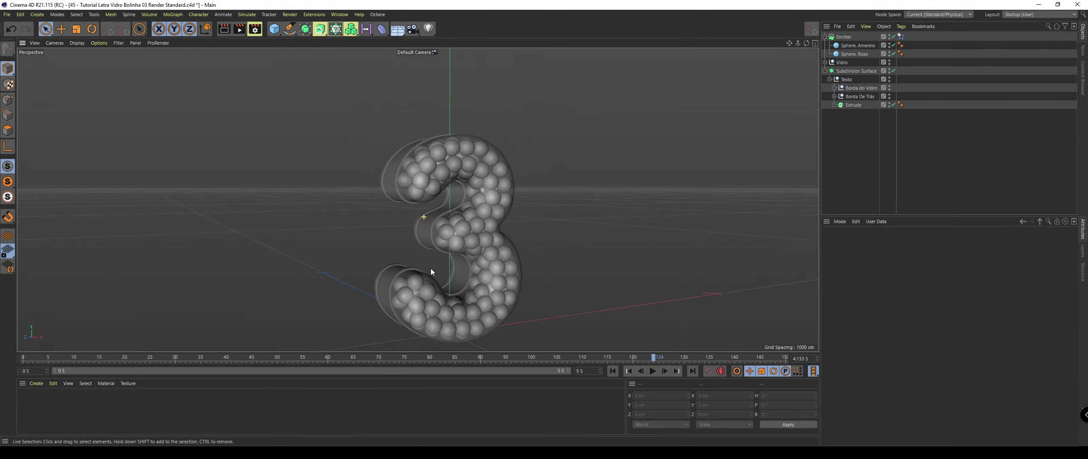
{"action": "left_click_drag", "start_coordinate": [432, 267], "coordinate": [435, 261], "text": "alt"}
{"action": "left_click_drag", "start_coordinate": [522, 198], "coordinate": [514, 213], "text": "alt"}
{"action": "key", "text": "ctrl+s"}
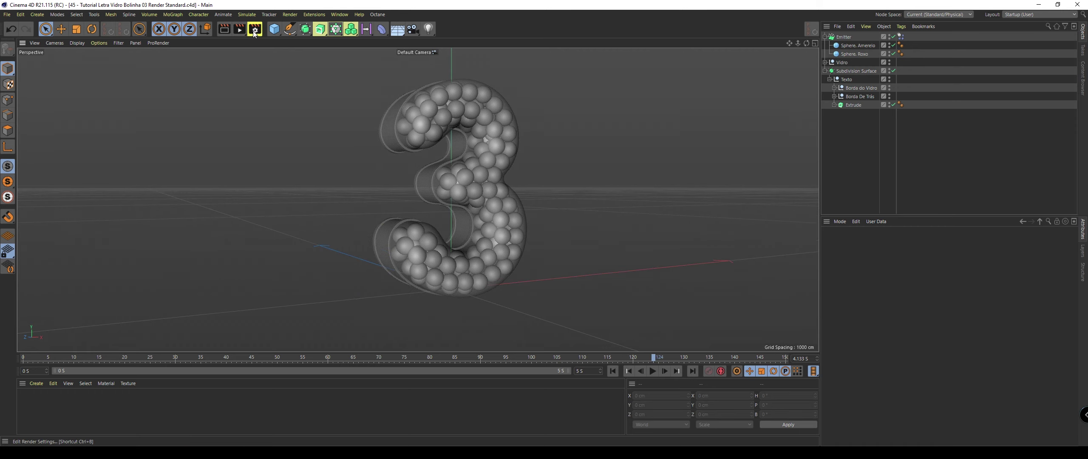
Add a cube to the scene and switch to the Front view, undoing its upward move.
{"action": "left_click", "coordinate": [275, 30]}
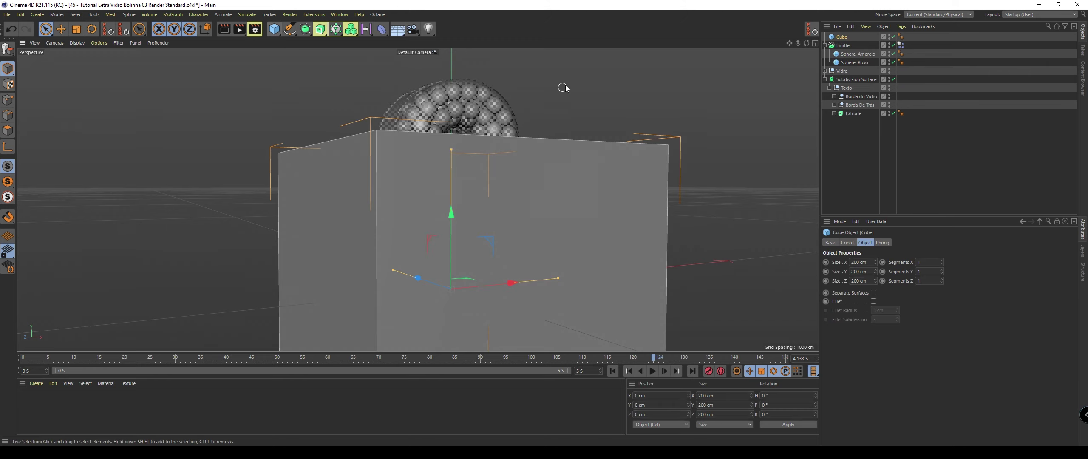
{"action": "scroll", "coordinate": [515, 213], "scroll_direction": "down", "scroll_amount": 3}
{"action": "mouse_move", "coordinate": [574, 192]}
{"action": "left_mouse_down", "text": "alt"}
{"action": "mouse_move", "coordinate": [534, 153]}
{"action": "mouse_move", "coordinate": [519, 211]}
{"action": "mouse_move", "coordinate": [496, 205]}
{"action": "mouse_move", "coordinate": [496, 140]}
{"action": "left_mouse_up", "text": "alt"}
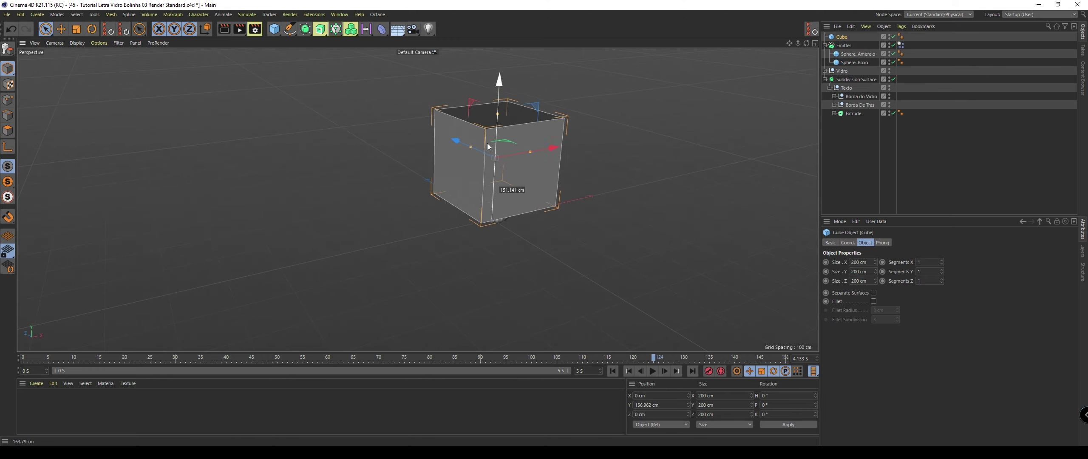
{"action": "key", "text": "F4"}
{"action": "scroll", "coordinate": [517, 195], "scroll_direction": "down", "scroll_amount": 5}
{"action": "scroll", "coordinate": [525, 231], "scroll_direction": "up", "scroll_amount": 2}
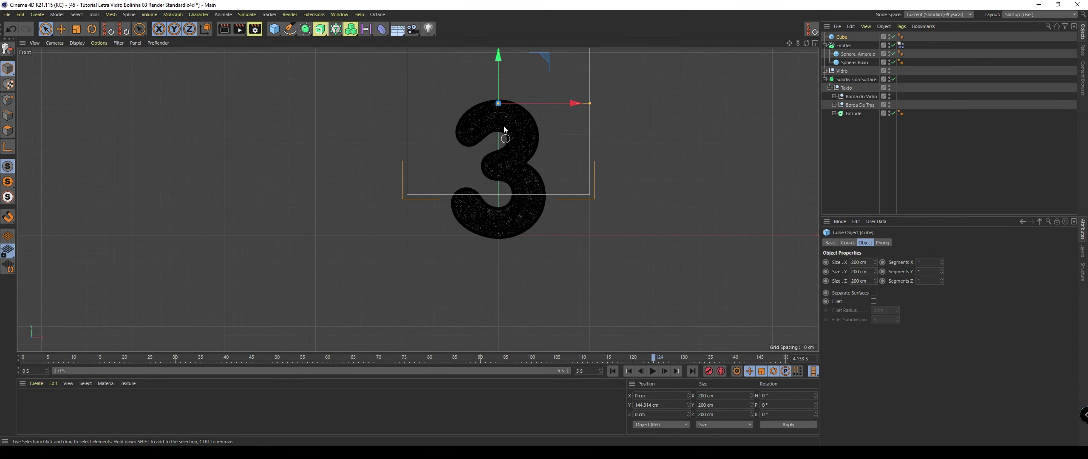
{"action": "key", "text": "ctrl+z"}
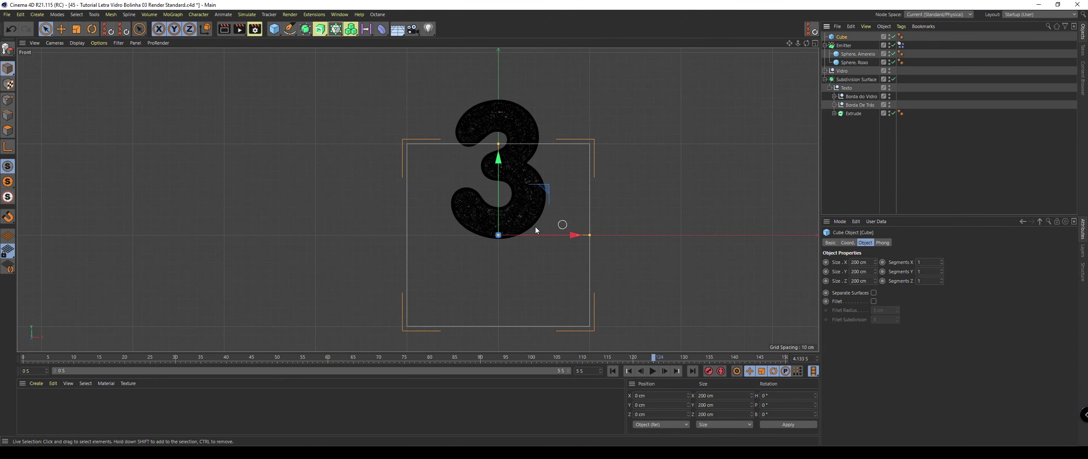
Size the cube 1200 cm on every side and show its Coord. tab.
{"action": "scroll", "coordinate": [498, 247], "scroll_direction": "down", "scroll_amount": 3}
{"action": "type", "text": "1200"}
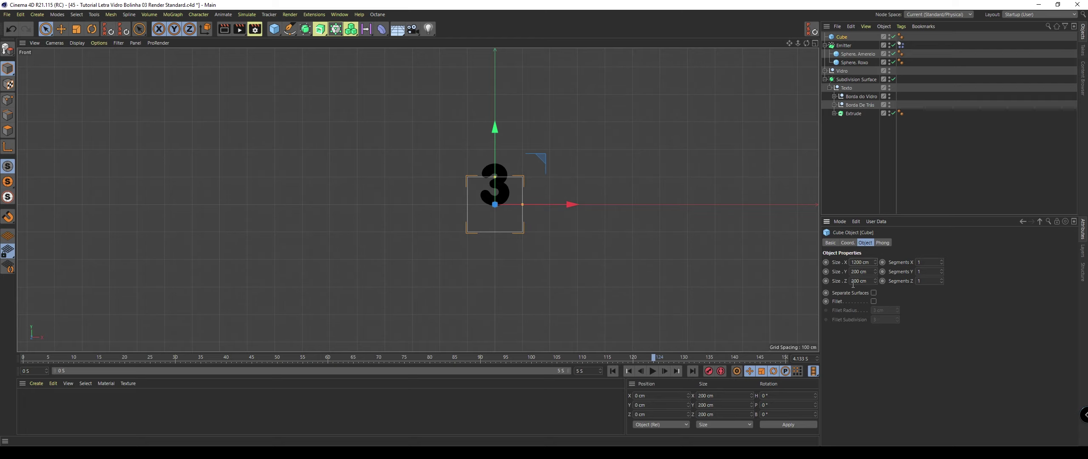
{"action": "left_click", "coordinate": [853, 284]}
{"action": "type", "text": "1200"}
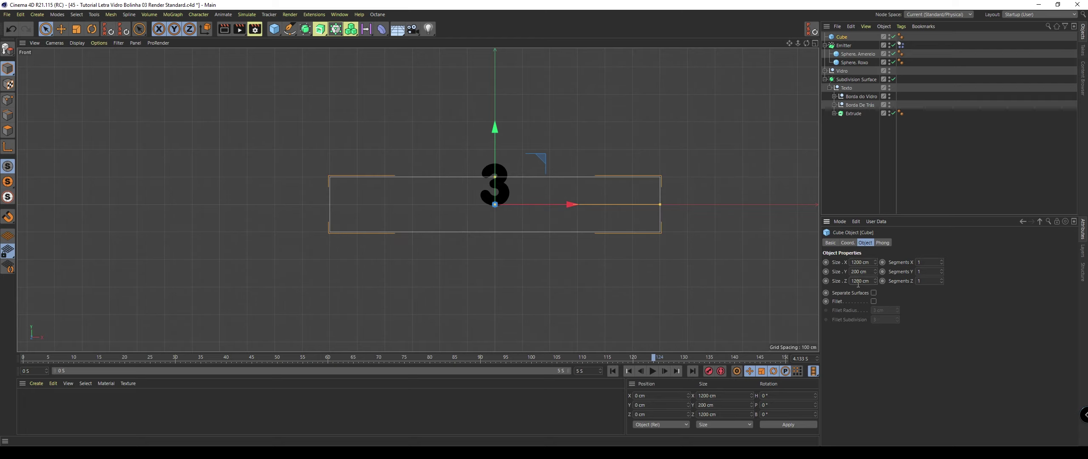
{"action": "left_click", "coordinate": [853, 272]}
{"action": "scroll", "coordinate": [558, 296], "scroll_direction": "down", "scroll_amount": 3}
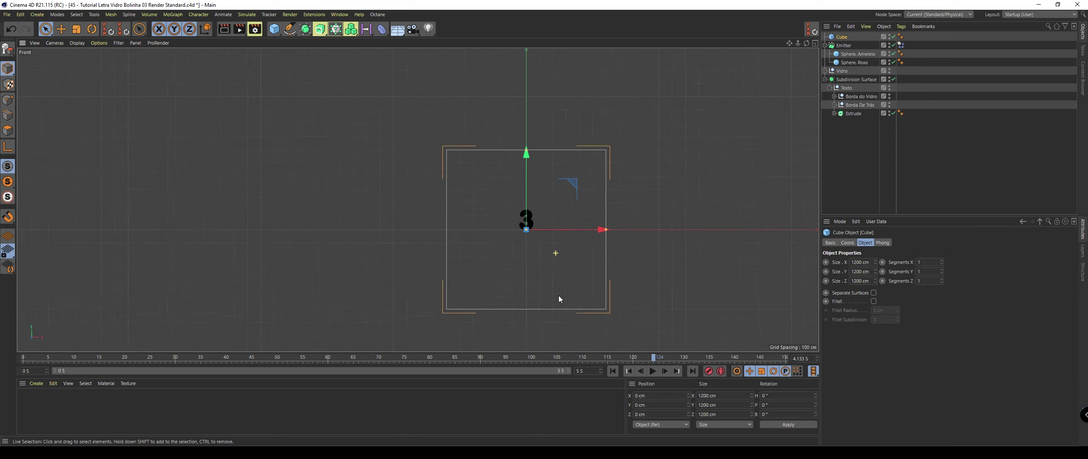
{"action": "scroll", "coordinate": [561, 314], "scroll_direction": "down", "scroll_amount": 3}
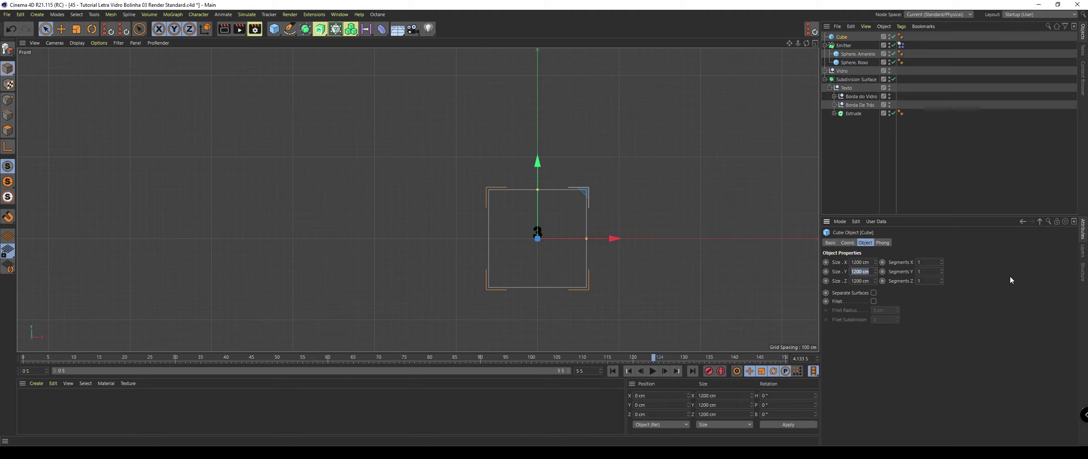
{"action": "left_click", "coordinate": [848, 243]}
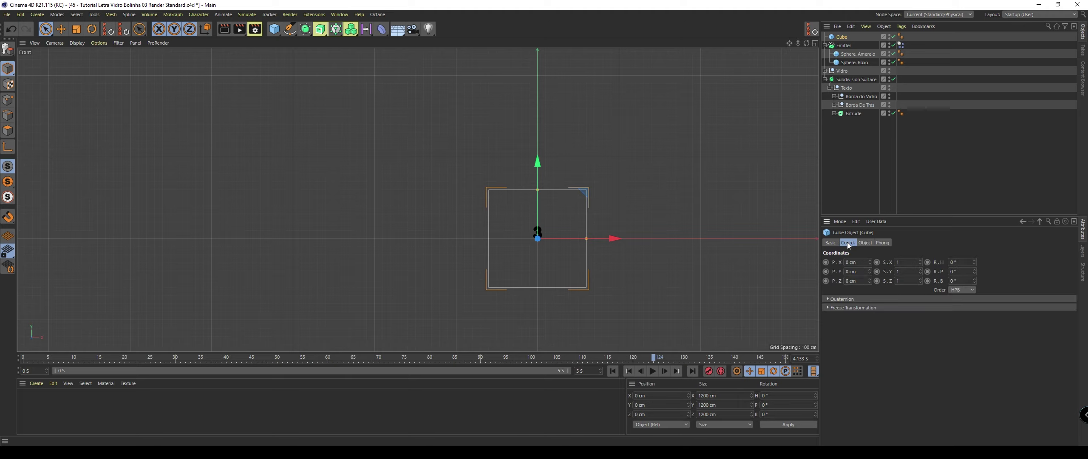
Set the cube's P.Y to 1200 cm/2 (600 cm), then return to the Perspective view.
{"action": "left_click", "coordinate": [863, 274]}
{"action": "type", "text": "1200 cm"}
{"action": "type", "text": "/2"}
{"action": "key", "text": "Return"}
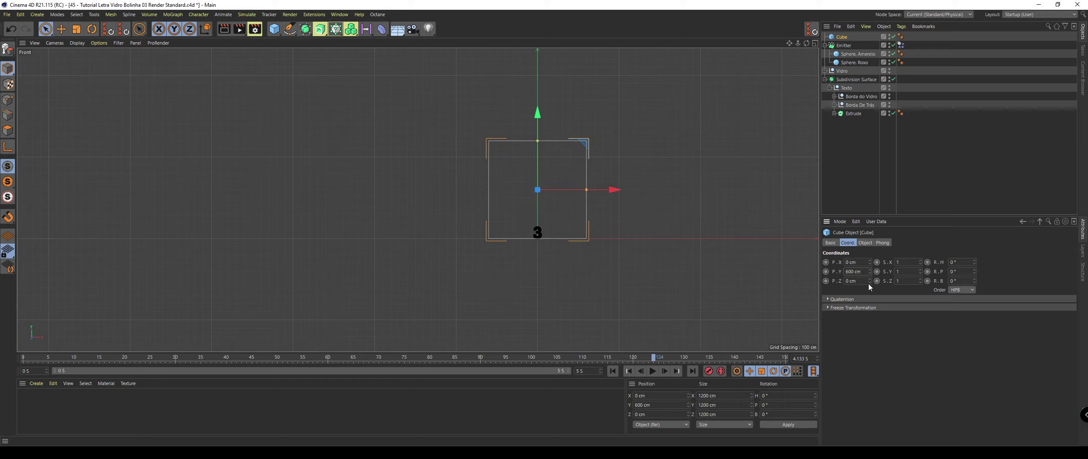
{"action": "scroll", "coordinate": [560, 235], "scroll_direction": "up", "scroll_amount": 2}
{"action": "scroll", "coordinate": [556, 221], "scroll_direction": "up", "scroll_amount": 3}
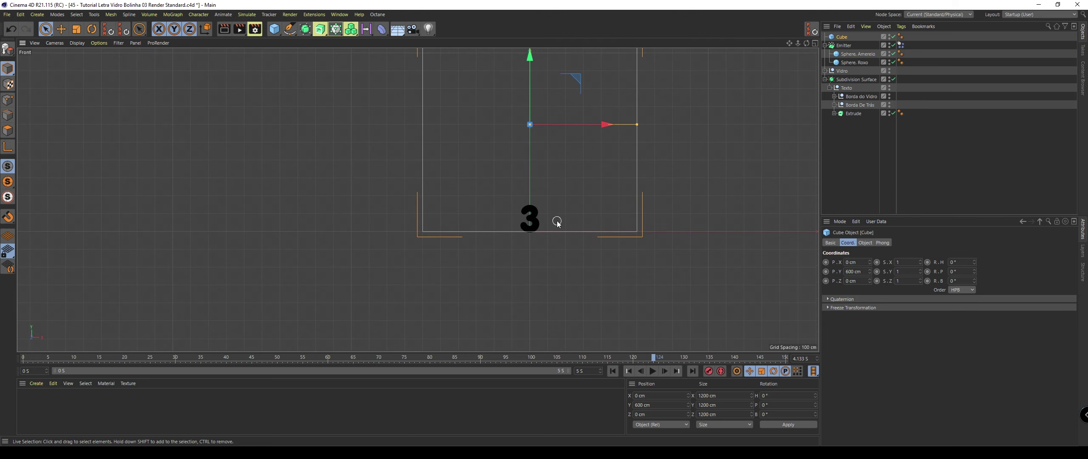
{"action": "scroll", "coordinate": [578, 212], "scroll_direction": "up", "scroll_amount": 5}
{"action": "scroll", "coordinate": [565, 221], "scroll_direction": "down", "scroll_amount": 4}
{"action": "scroll", "coordinate": [543, 232], "scroll_direction": "down", "scroll_amount": 3}
{"action": "scroll", "coordinate": [529, 235], "scroll_direction": "down", "scroll_amount": 2}
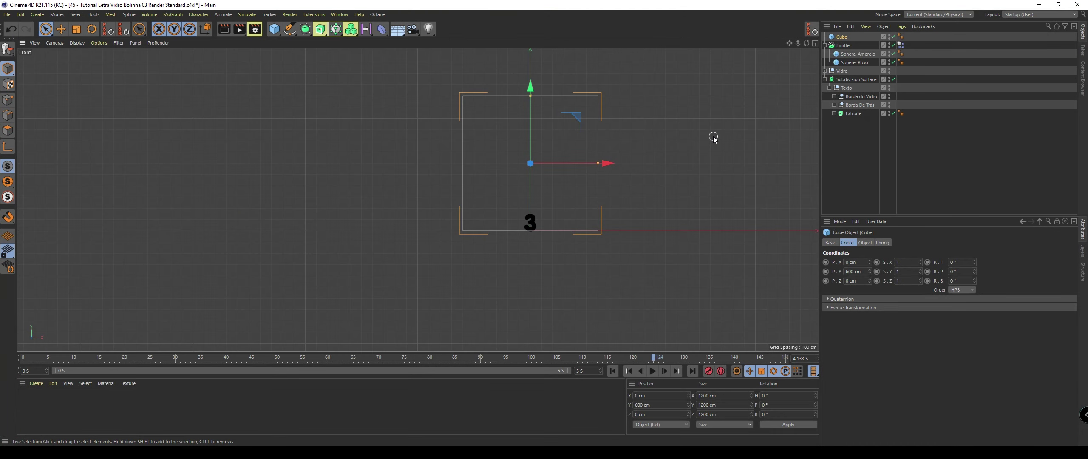
{"action": "key", "text": "F1"}
{"action": "scroll", "coordinate": [452, 258], "scroll_direction": "down", "scroll_amount": 2}
{"action": "scroll", "coordinate": [453, 258], "scroll_direction": "down", "scroll_amount": 5}
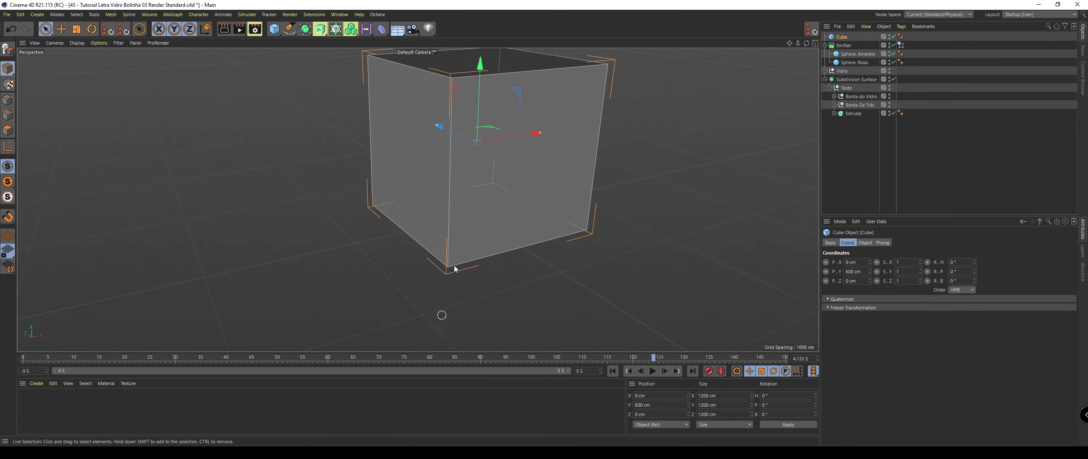
{"action": "scroll", "coordinate": [509, 193], "scroll_direction": "down", "scroll_amount": 2}
Make the cube editable and delete its front polygon to open the box.
{"action": "key", "text": "c"}
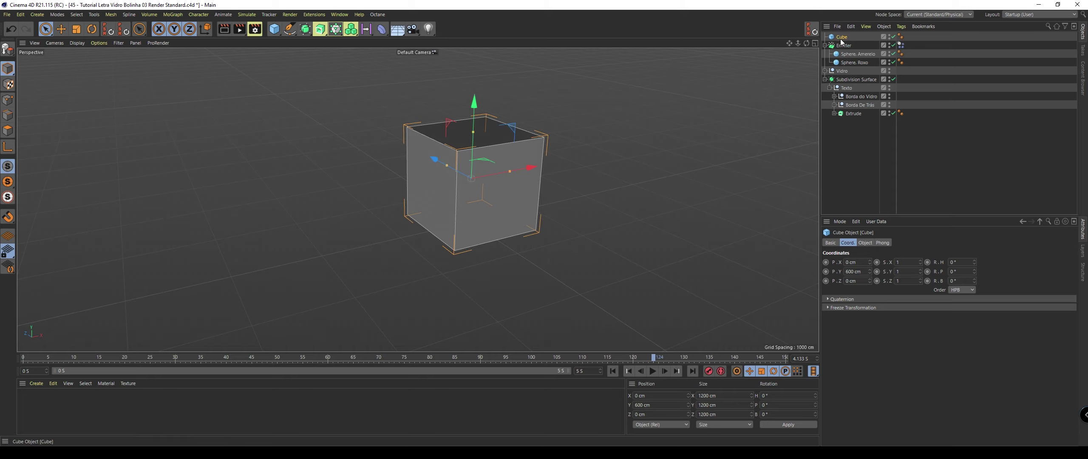
{"action": "mouse_move", "coordinate": [510, 175]}
{"action": "left_mouse_down", "text": "alt"}
{"action": "mouse_move", "coordinate": [452, 182]}
{"action": "mouse_move", "coordinate": [517, 190]}
{"action": "mouse_move", "coordinate": [512, 131]}
{"action": "mouse_move", "coordinate": [421, 162]}
{"action": "left_mouse_up", "text": "alt"}
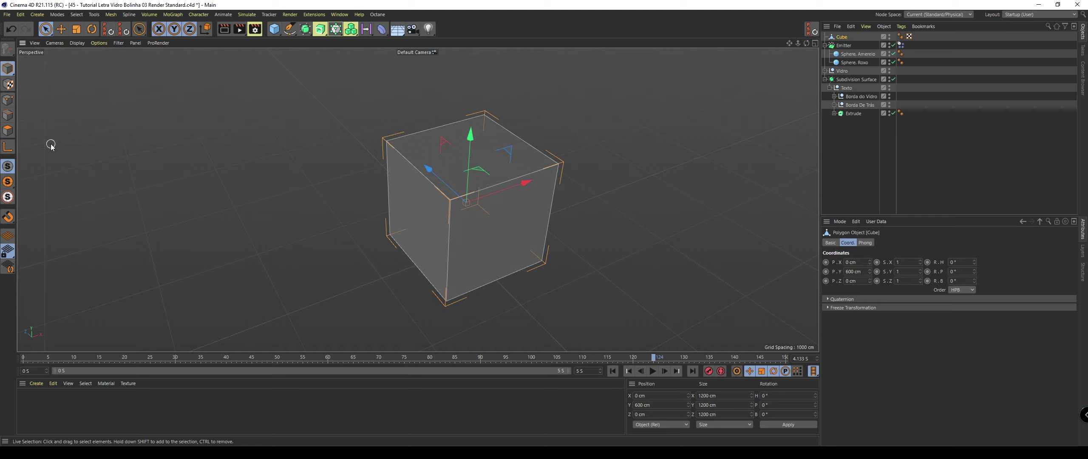
{"action": "left_click", "coordinate": [8, 131]}
{"action": "left_click", "coordinate": [443, 158]}
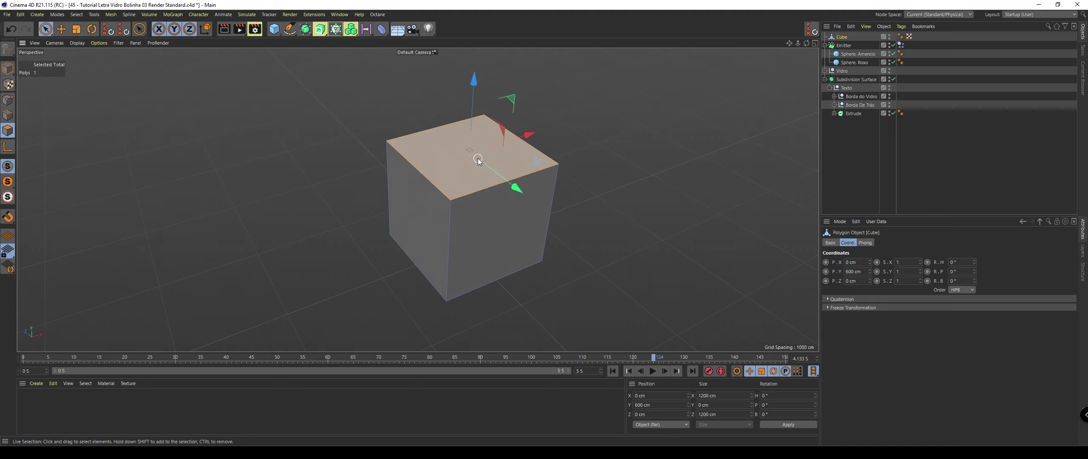
{"action": "left_click", "coordinate": [504, 206]}
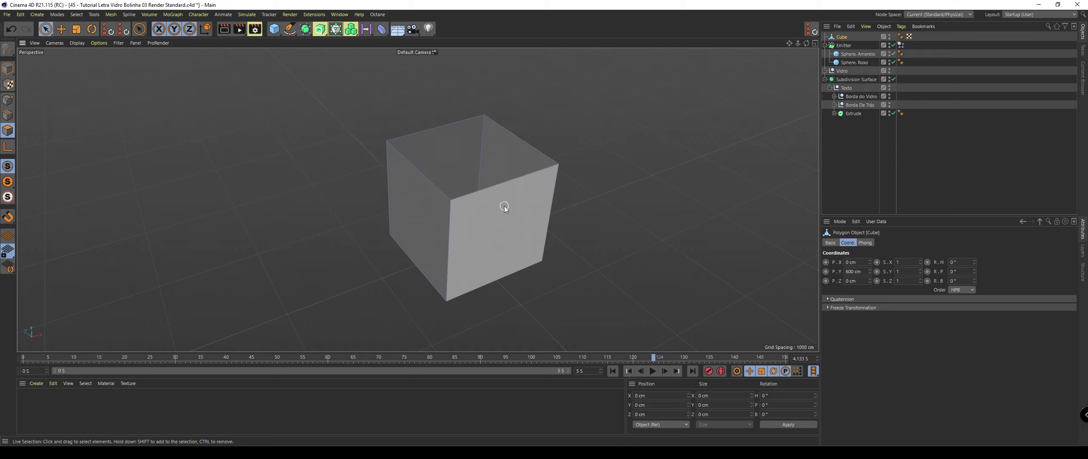
{"action": "key", "text": "Delete"}
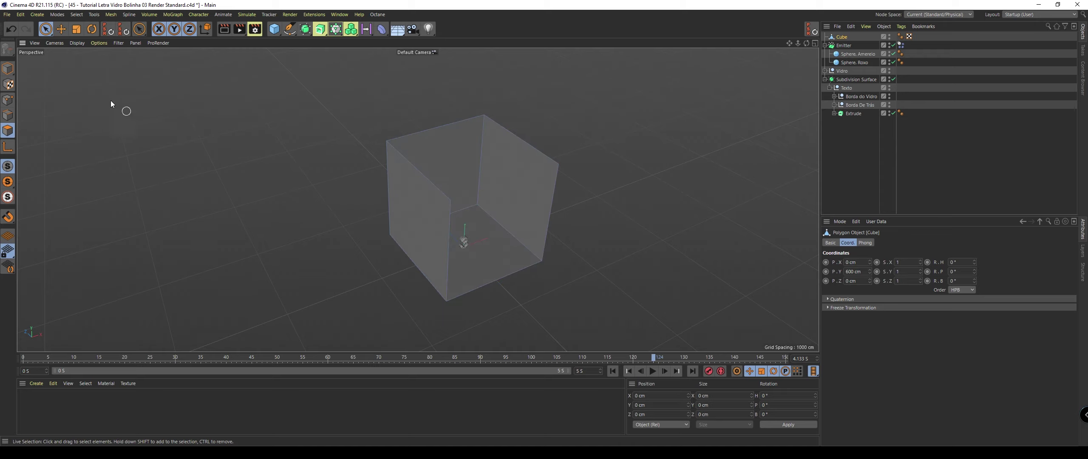
Rectangle-select the cube's four top points and move them down to shorten the box.
{"action": "left_click", "coordinate": [45, 29]}
{"action": "left_click", "coordinate": [85, 53]}
{"action": "mouse_move", "coordinate": [525, 146]}
{"action": "left_mouse_down", "text": "alt"}
{"action": "mouse_move", "coordinate": [432, 168]}
{"action": "mouse_move", "coordinate": [411, 151]}
{"action": "left_mouse_up", "text": "alt"}
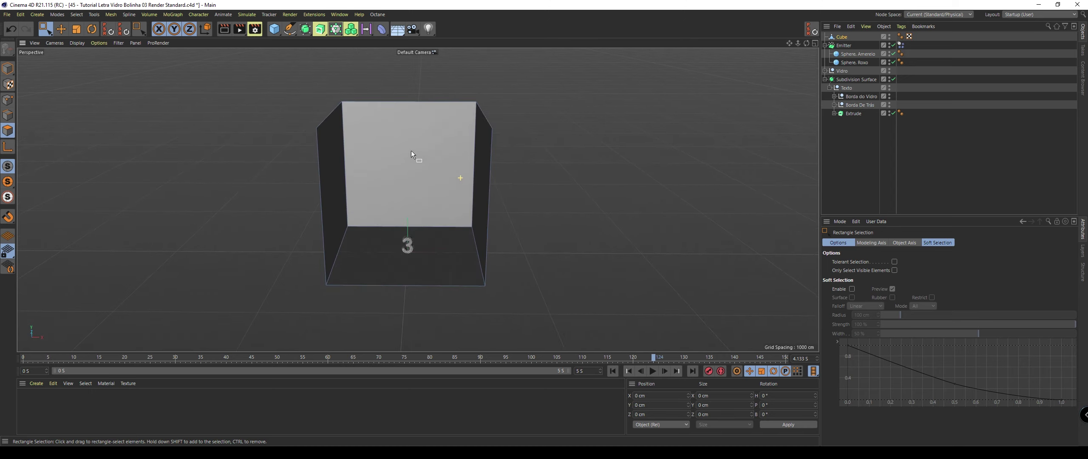
{"action": "left_click", "coordinate": [8, 102]}
{"action": "scroll", "coordinate": [334, 69], "scroll_direction": "up", "scroll_amount": 2}
{"action": "left_click_drag", "start_coordinate": [268, 84], "coordinate": [612, 168]}
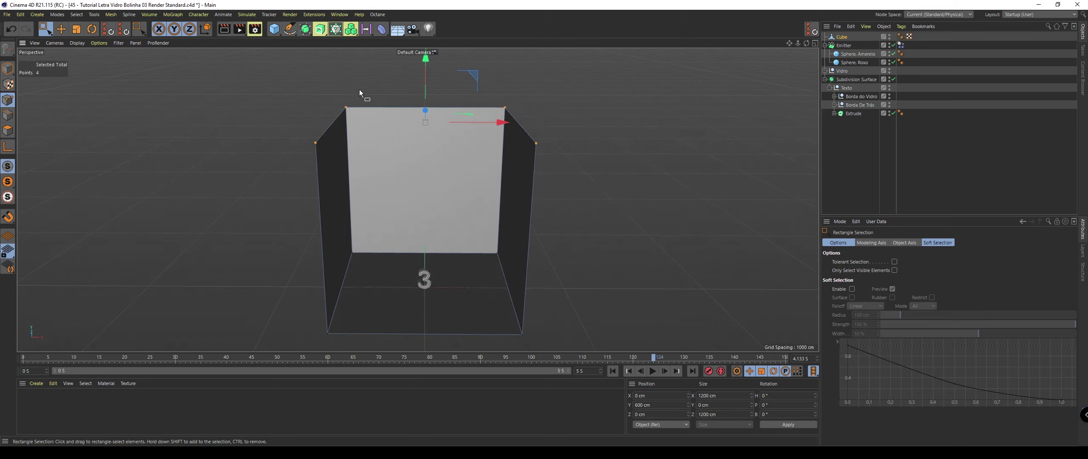
{"action": "mouse_move", "coordinate": [424, 69]}
{"action": "left_mouse_down"}
{"action": "mouse_move", "coordinate": [405, 147]}
{"action": "mouse_move", "coordinate": [425, 84]}
{"action": "left_mouse_up"}
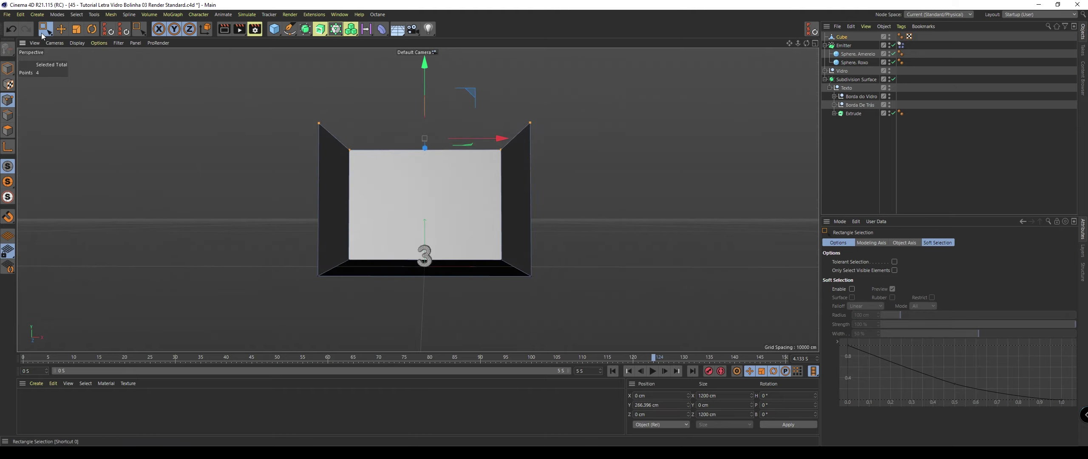
{"action": "left_click", "coordinate": [41, 33]}
{"action": "left_click", "coordinate": [8, 68]}
{"action": "scroll", "coordinate": [483, 301], "scroll_direction": "up", "scroll_amount": 3}
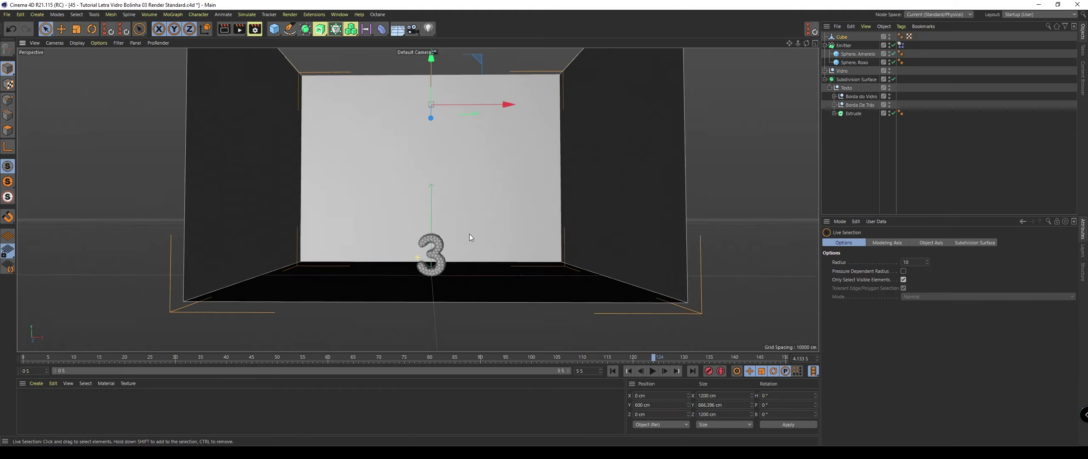
{"action": "scroll", "coordinate": [469, 234], "scroll_direction": "up", "scroll_amount": 3}
{"action": "scroll", "coordinate": [468, 252], "scroll_direction": "up", "scroll_amount": 2}
{"action": "scroll", "coordinate": [494, 234], "scroll_direction": "down", "scroll_amount": 1}
{"action": "scroll", "coordinate": [467, 226], "scroll_direction": "down", "scroll_amount": 2}
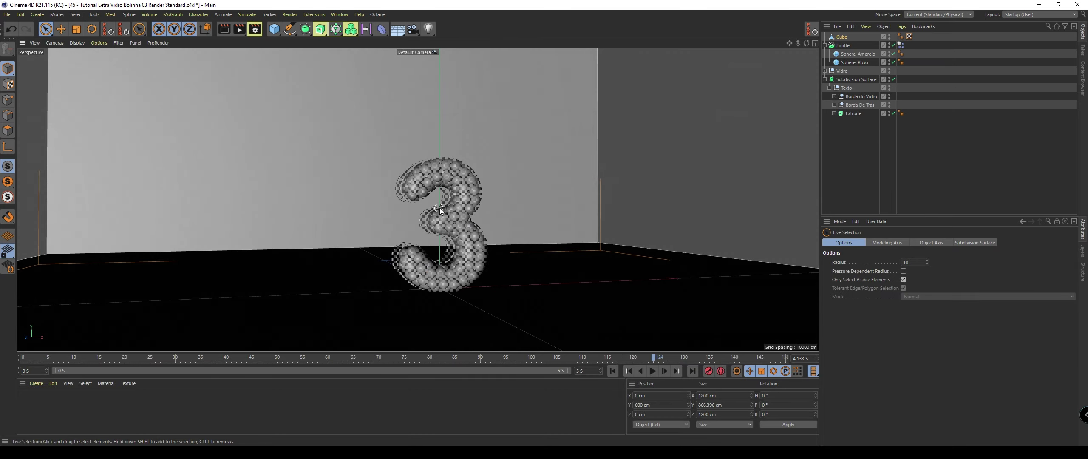
{"action": "scroll", "coordinate": [439, 207], "scroll_direction": "up", "scroll_amount": 4}
{"action": "scroll", "coordinate": [452, 196], "scroll_direction": "down", "scroll_amount": 2}
{"action": "scroll", "coordinate": [469, 217], "scroll_direction": "up", "scroll_amount": 2}
{"action": "scroll", "coordinate": [461, 184], "scroll_direction": "up", "scroll_amount": 3}
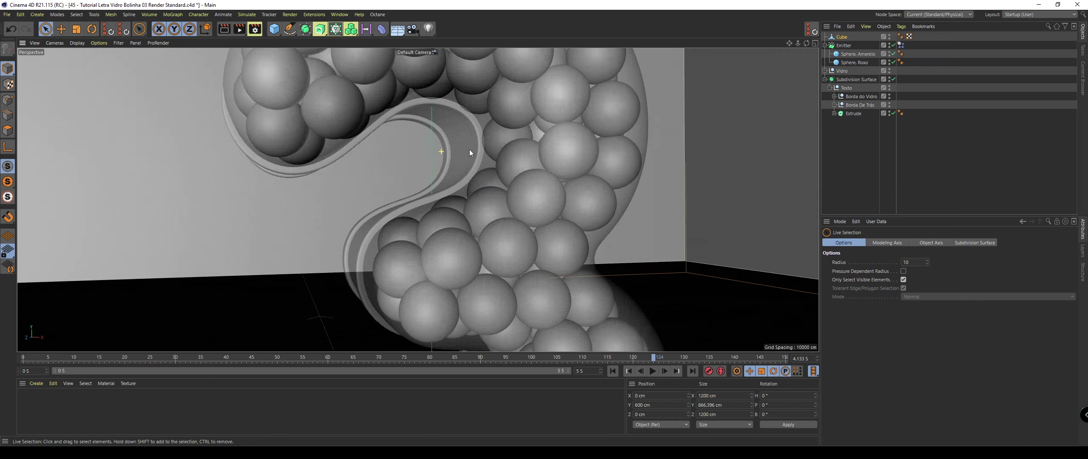
{"action": "scroll", "coordinate": [470, 150], "scroll_direction": "down", "scroll_amount": 3}
{"action": "scroll", "coordinate": [458, 193], "scroll_direction": "down", "scroll_amount": 3}
{"action": "scroll", "coordinate": [468, 184], "scroll_direction": "up", "scroll_amount": 1}
{"action": "scroll", "coordinate": [467, 157], "scroll_direction": "up", "scroll_amount": 4}
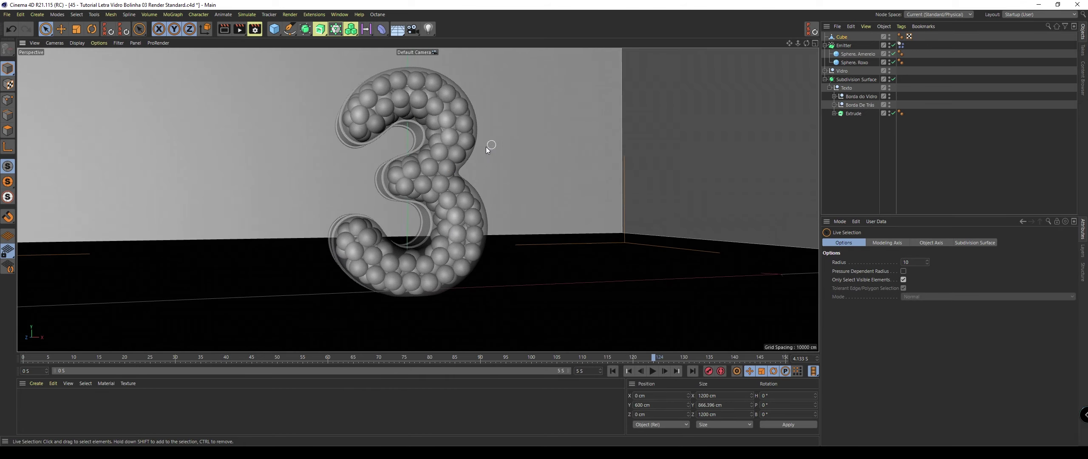
{"action": "scroll", "coordinate": [408, 130], "scroll_direction": "up", "scroll_amount": 2}
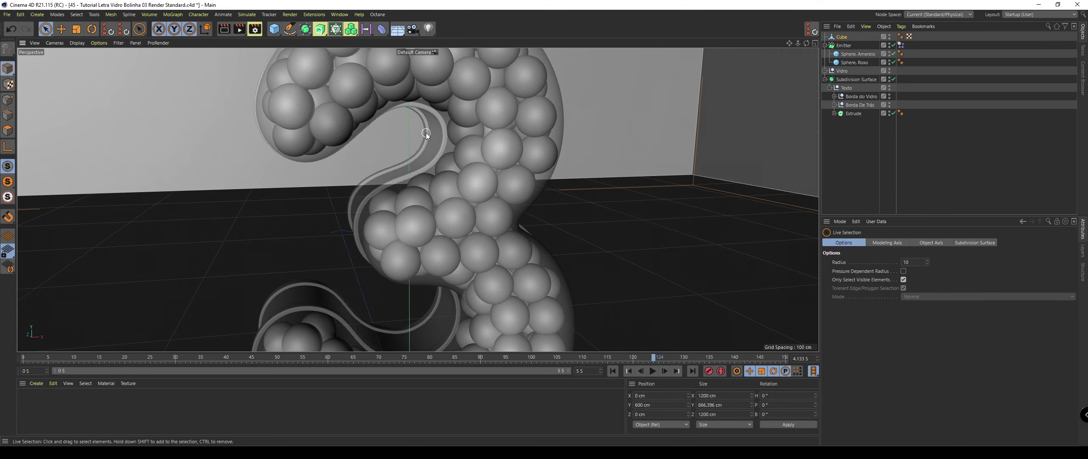
{"action": "scroll", "coordinate": [421, 189], "scroll_direction": "down", "scroll_amount": 3}
{"action": "scroll", "coordinate": [431, 160], "scroll_direction": "up", "scroll_amount": 1}
{"action": "scroll", "coordinate": [429, 159], "scroll_direction": "down", "scroll_amount": 1}
{"action": "scroll", "coordinate": [430, 162], "scroll_direction": "down", "scroll_amount": 2}
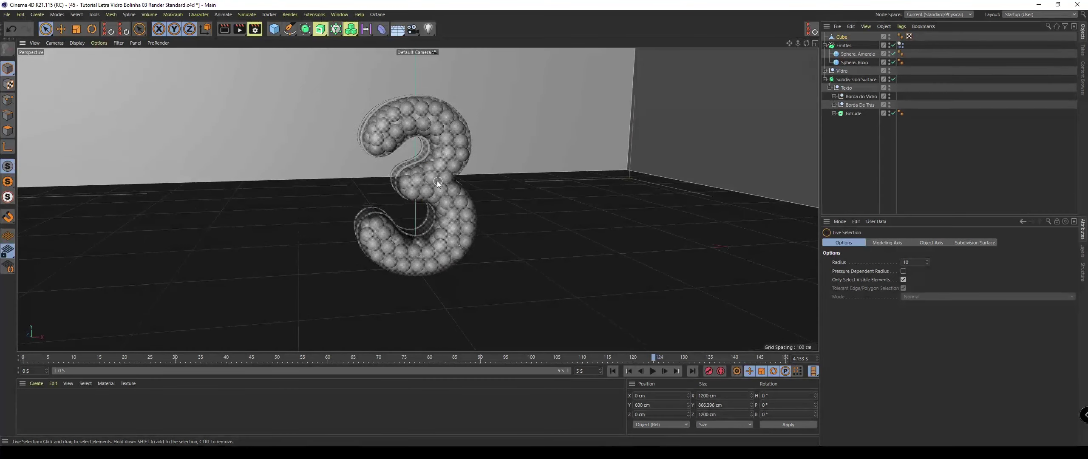
{"action": "scroll", "coordinate": [437, 180], "scroll_direction": "down", "scroll_amount": 2}
{"action": "scroll", "coordinate": [398, 151], "scroll_direction": "up", "scroll_amount": 4}
{"action": "scroll", "coordinate": [434, 158], "scroll_direction": "down", "scroll_amount": 3}
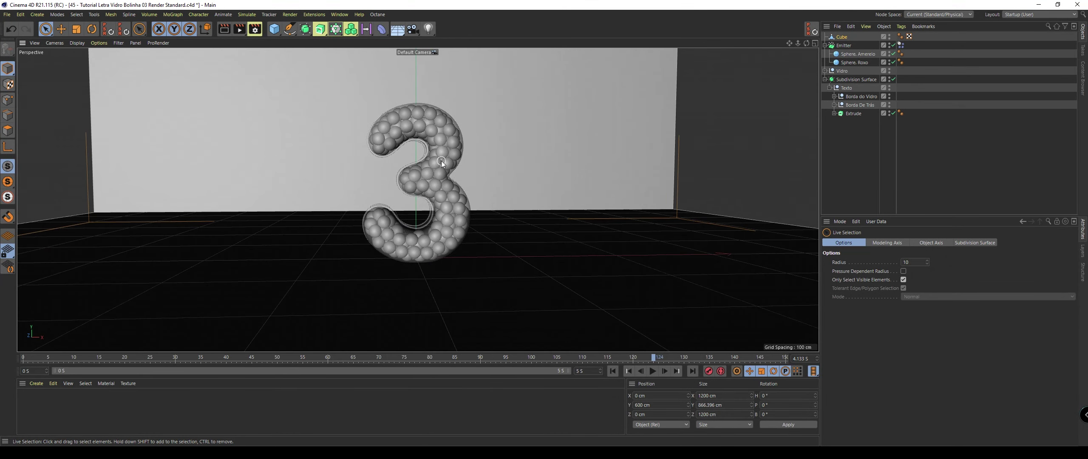
{"action": "scroll", "coordinate": [441, 160], "scroll_direction": "up", "scroll_amount": 1}
{"action": "scroll", "coordinate": [442, 143], "scroll_direction": "up", "scroll_amount": 2}
{"action": "left_click_drag", "start_coordinate": [442, 143], "coordinate": [402, 151], "text": "alt"}
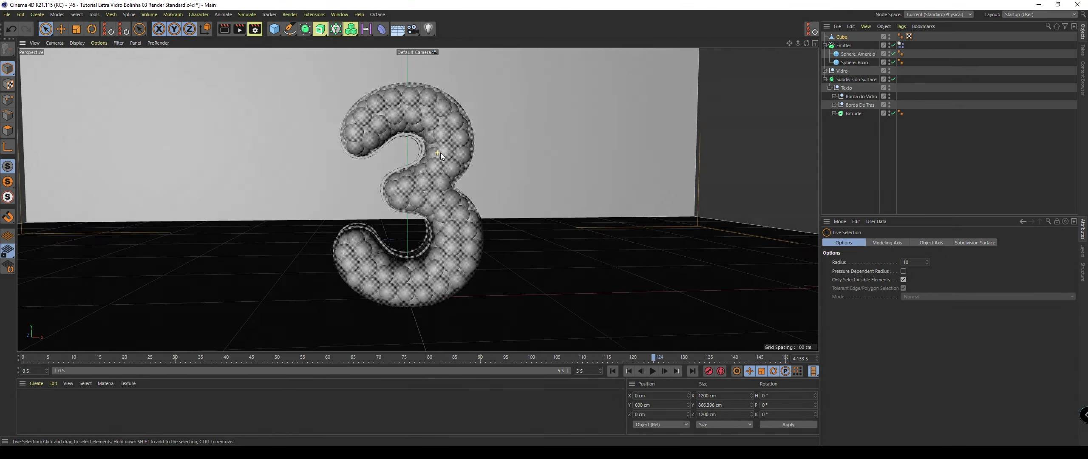
In Render Settings, switch the renderer to Standard.
{"action": "left_click", "coordinate": [255, 28]}
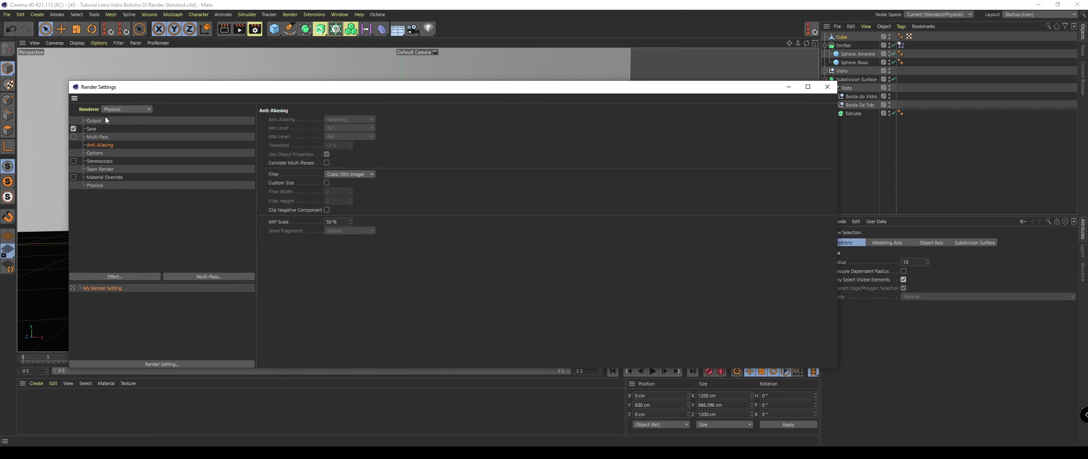
{"action": "left_click", "coordinate": [106, 120]}
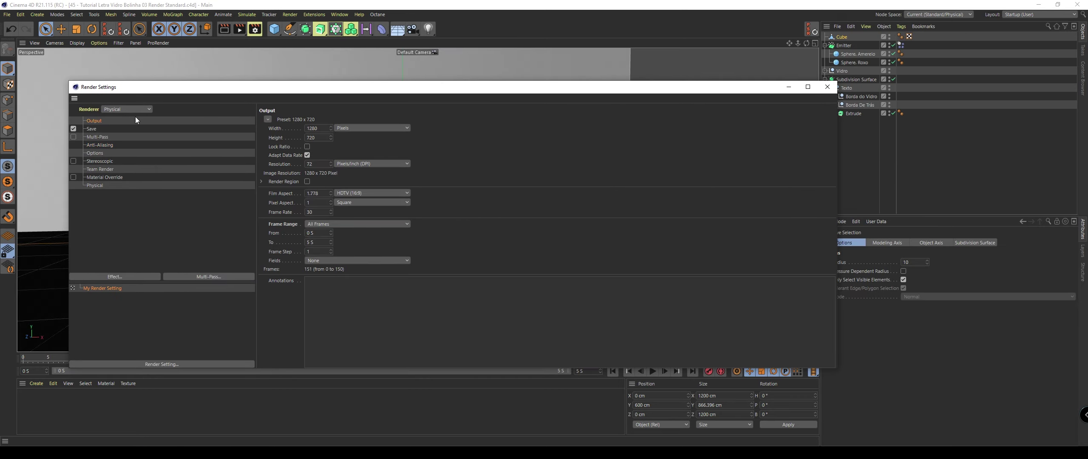
{"action": "left_click", "coordinate": [123, 110]}
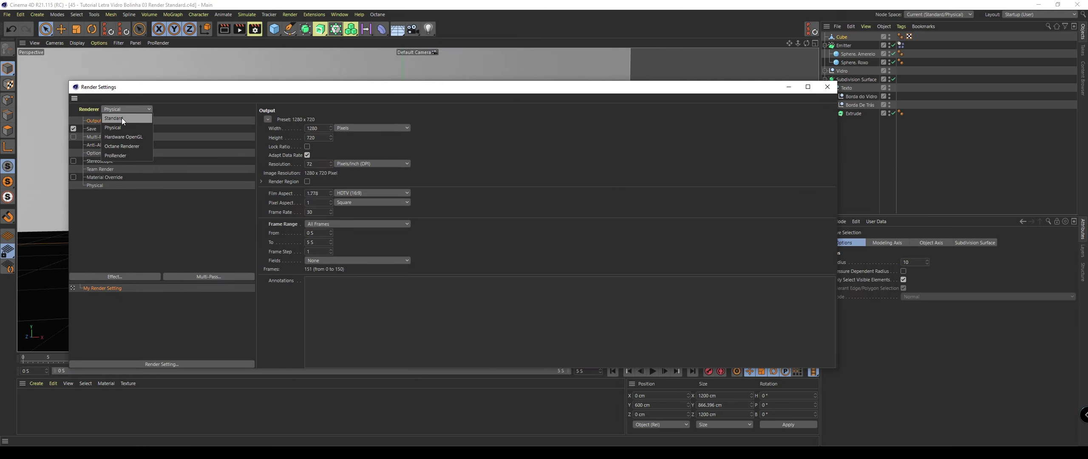
{"action": "left_click", "coordinate": [122, 119]}
{"action": "left_click_drag", "start_coordinate": [130, 87], "coordinate": [207, 61]}
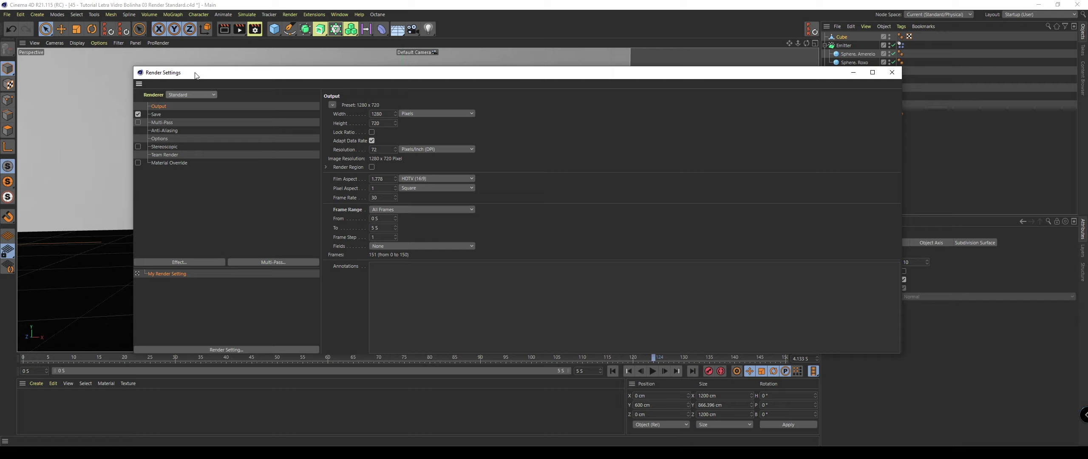
{"action": "left_click_drag", "start_coordinate": [195, 75], "coordinate": [157, 82]}
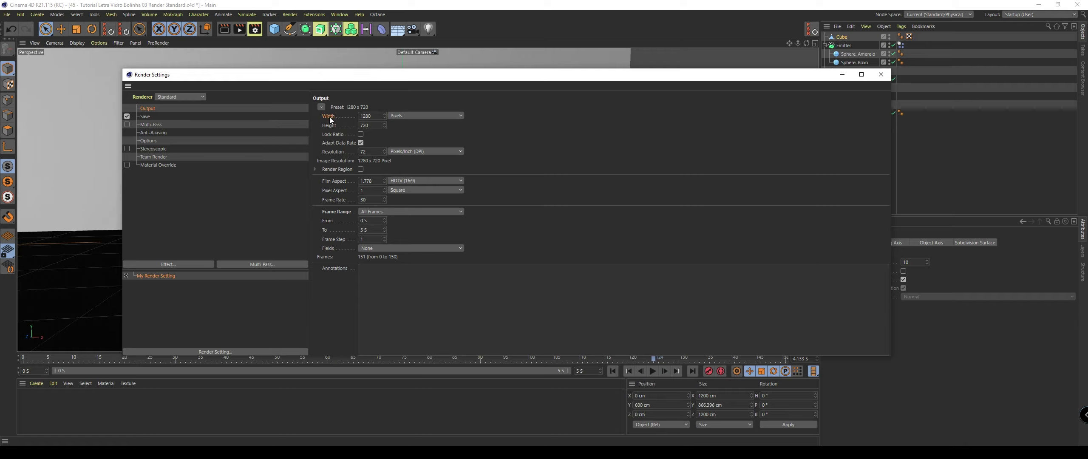
Set the output Width to 1000 and Height to 1250 pixels.
{"action": "left_click", "coordinate": [369, 115]}
{"action": "type", "text": "1"}
{"action": "type", "text": "0"}
{"action": "key", "text": "Return"}
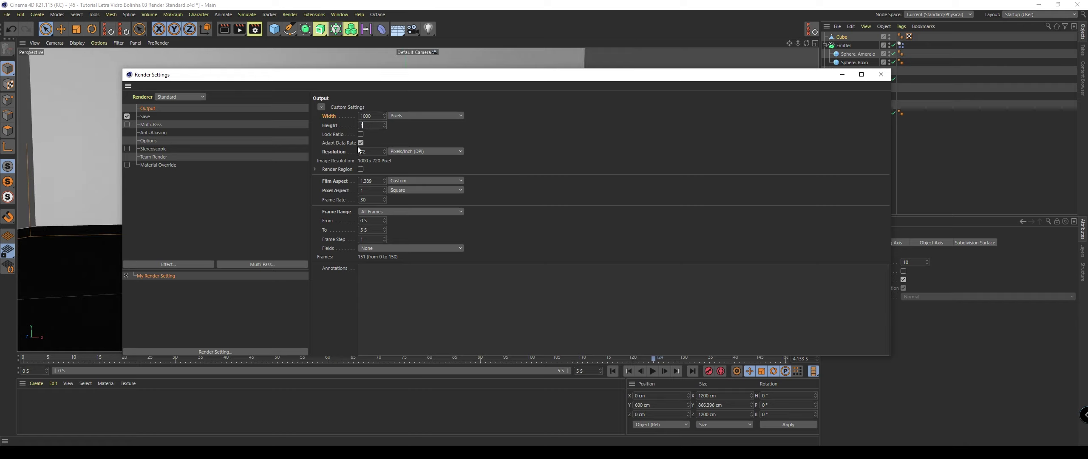
{"action": "type", "text": "1250"}
{"action": "key", "text": "Return"}
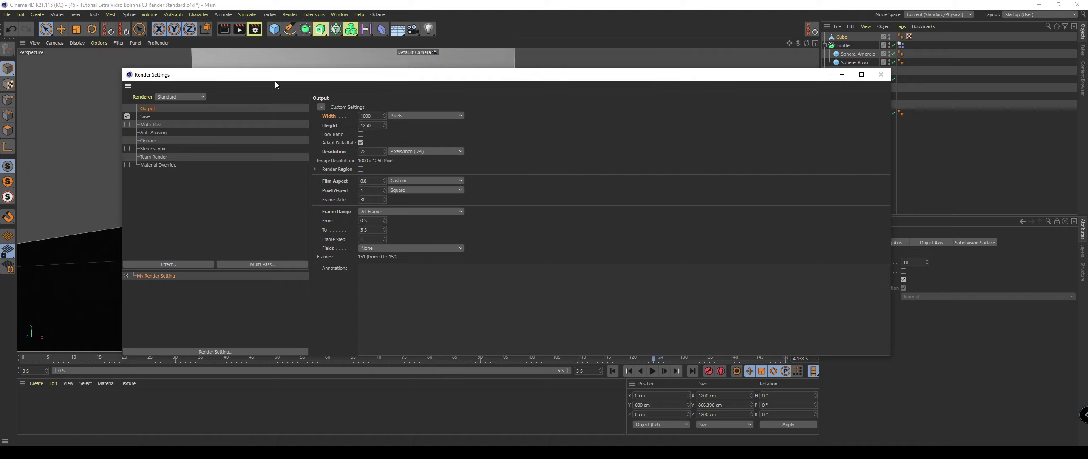
{"action": "left_click_drag", "start_coordinate": [277, 75], "coordinate": [367, 54]}
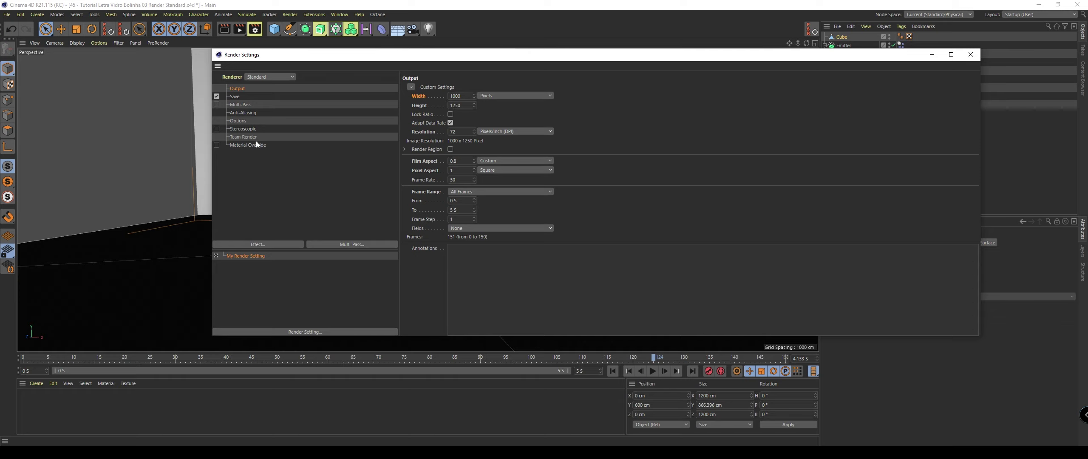
Add Global Illumination and apply the Interior - High (High Diffuse Depth) preset.
{"action": "left_click", "coordinate": [269, 246]}
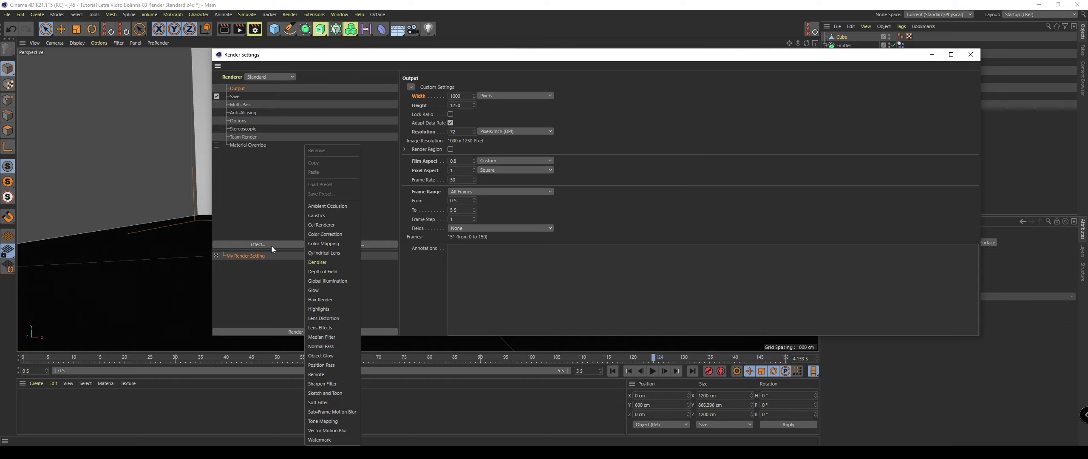
{"action": "left_click", "coordinate": [335, 280]}
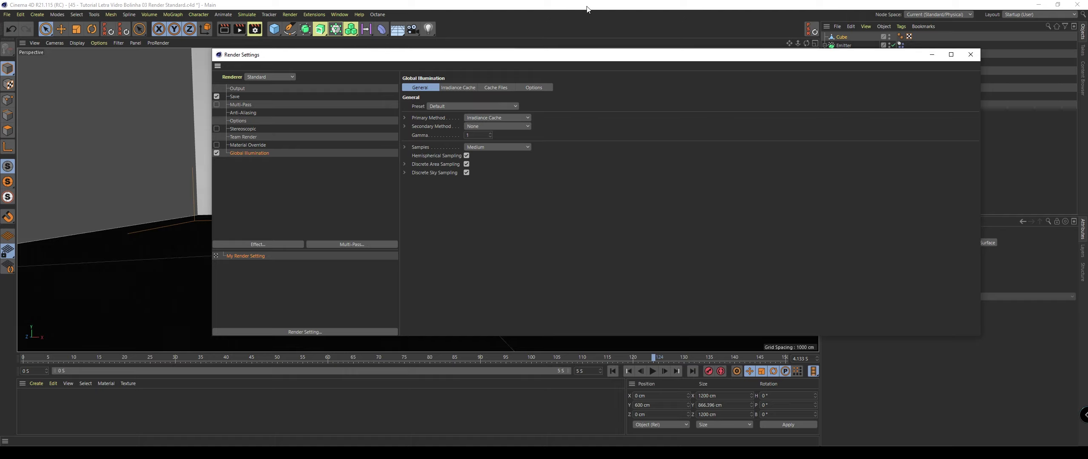
{"action": "left_click_drag", "start_coordinate": [491, 57], "coordinate": [527, 44]}
{"action": "left_click", "coordinate": [467, 93]}
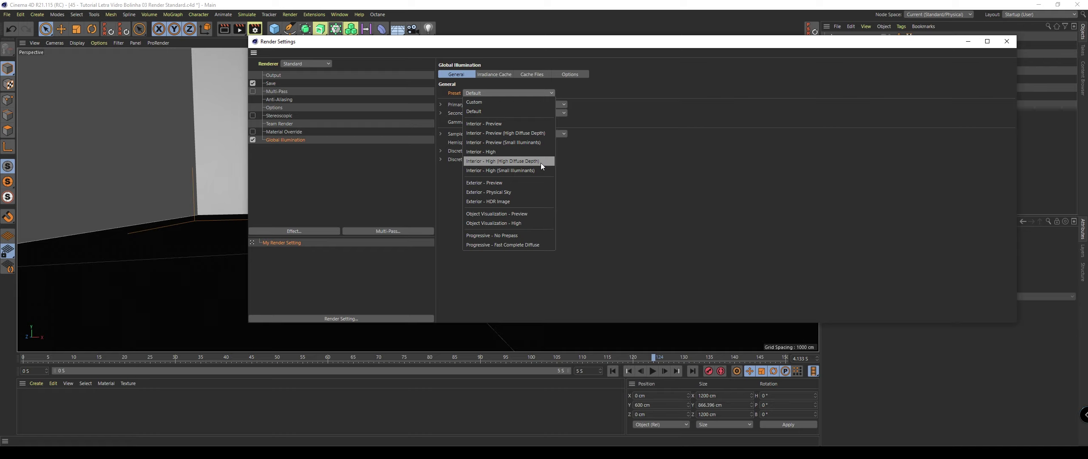
{"action": "left_click", "coordinate": [520, 164]}
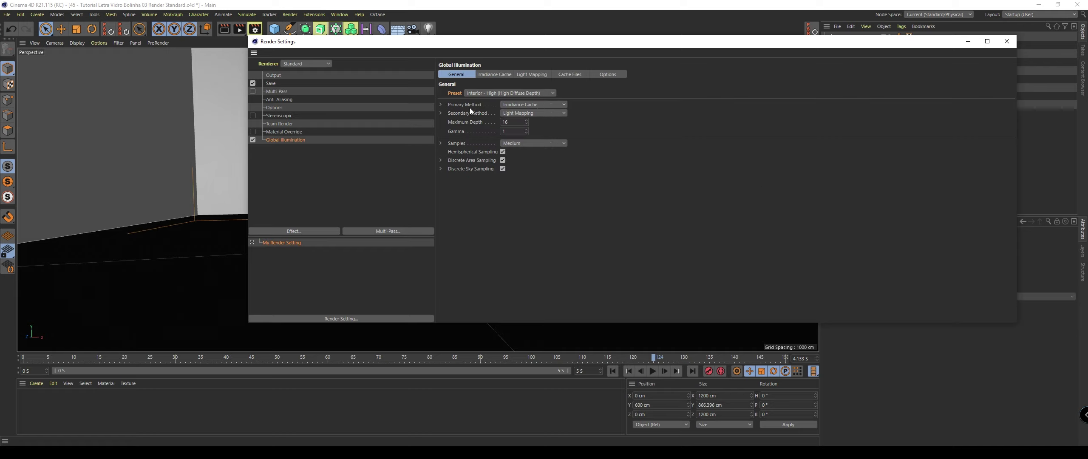
Set irradiance cache Record Density to Low and light mapping Path Count to 4000.
{"action": "left_click", "coordinate": [503, 74]}
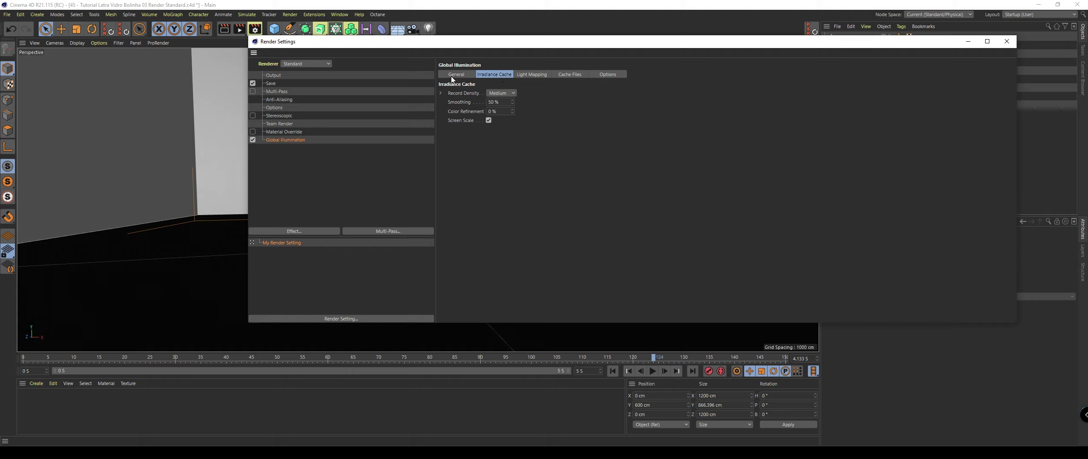
{"action": "left_click", "coordinate": [502, 93]}
{"action": "left_click", "coordinate": [500, 121]}
{"action": "left_click", "coordinate": [532, 75]}
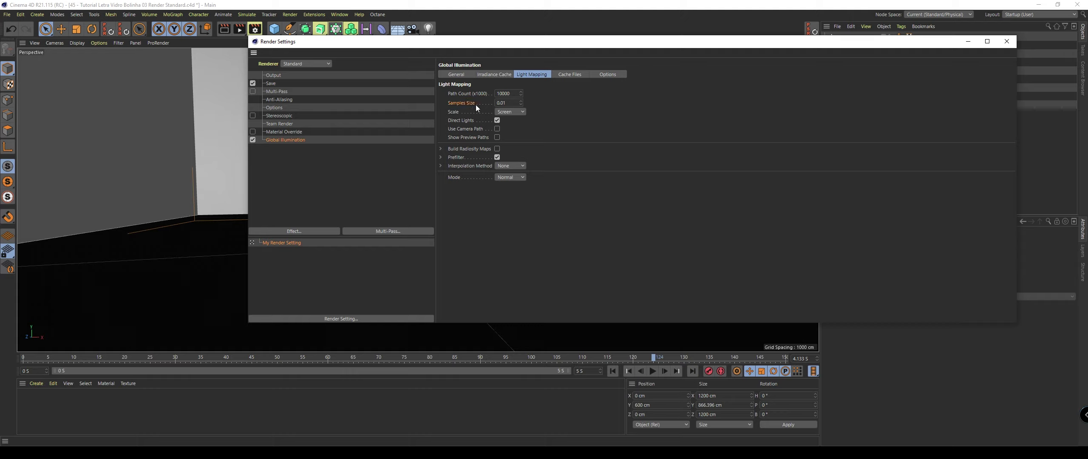
{"action": "left_click", "coordinate": [508, 93]}
{"action": "type", "text": "400"}
{"action": "type", "text": "0"}
{"action": "key", "text": "Return"}
{"action": "left_click", "coordinate": [570, 73]}
{"action": "left_click", "coordinate": [544, 74]}
Close the render settings, save the scene, and clear the selection.
{"action": "left_click", "coordinate": [1008, 45]}
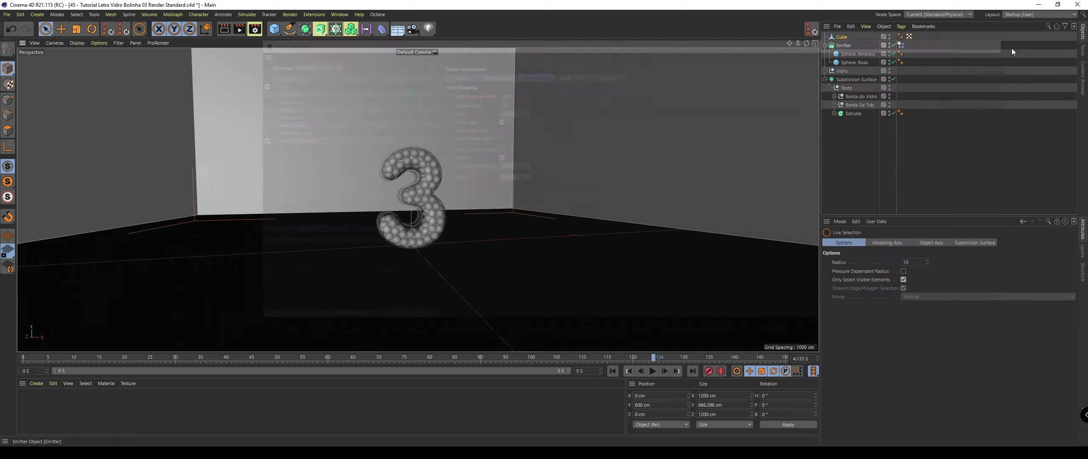
{"action": "key", "text": "ctrl+s"}
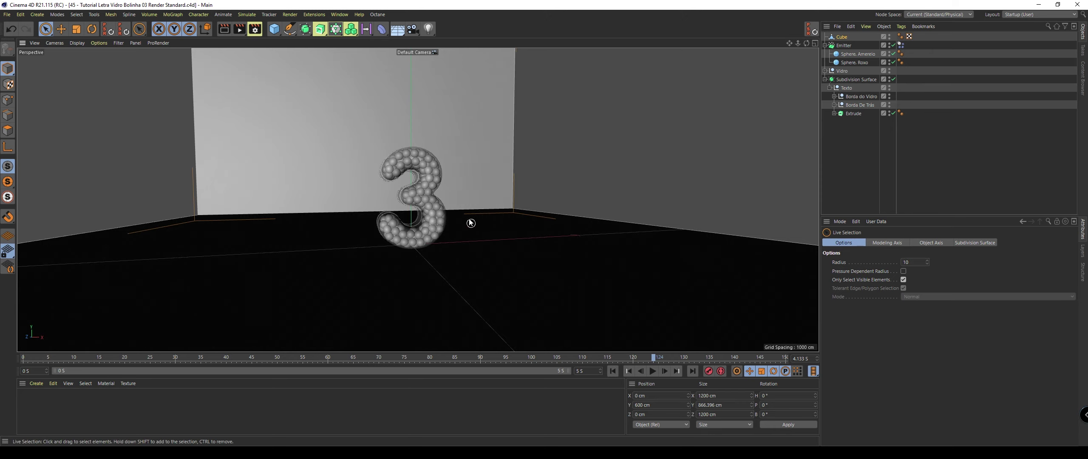
{"action": "scroll", "coordinate": [451, 204], "scroll_direction": "up", "scroll_amount": 5}
{"action": "scroll", "coordinate": [437, 184], "scroll_direction": "down", "scroll_amount": 1}
{"action": "scroll", "coordinate": [430, 185], "scroll_direction": "up", "scroll_amount": 1}
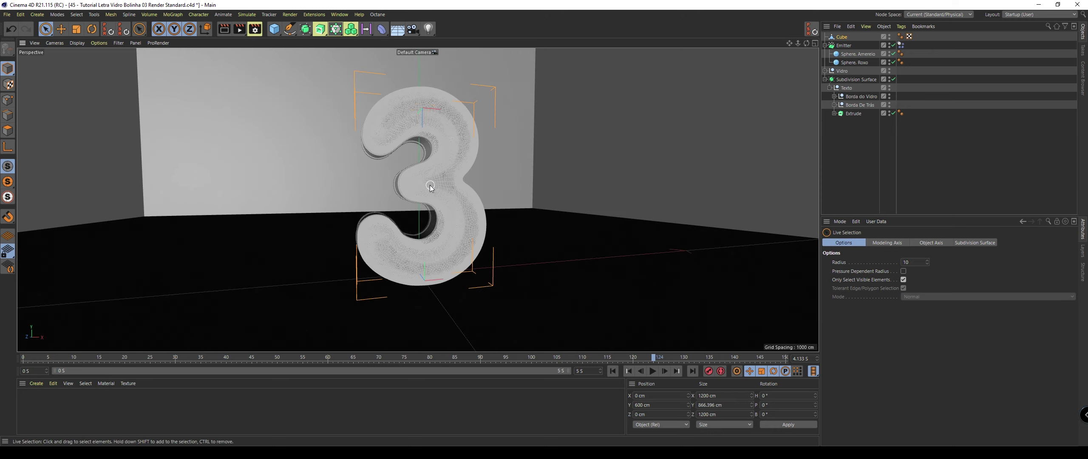
{"action": "left_click", "coordinate": [674, 150]}
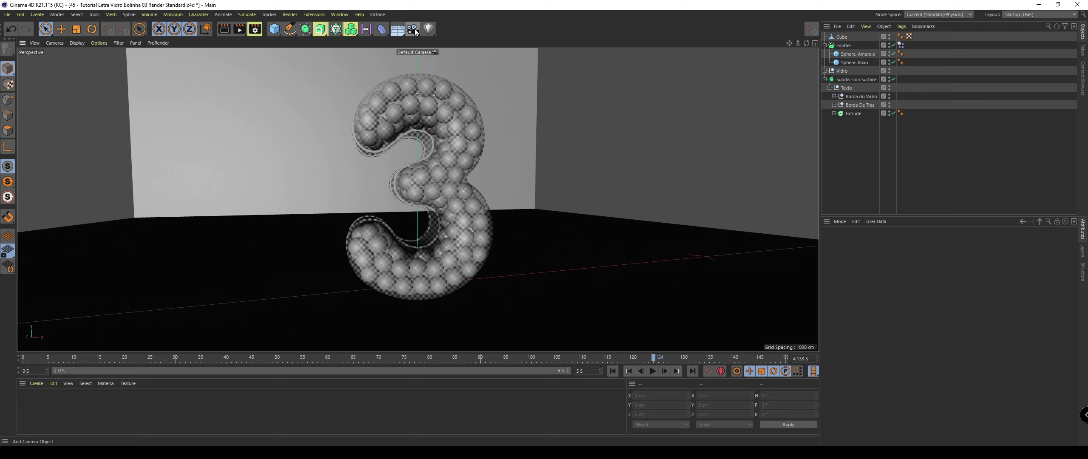
Add a camera, look through it, and set its focal length to 42.4 mm.
{"action": "left_click", "coordinate": [413, 29]}
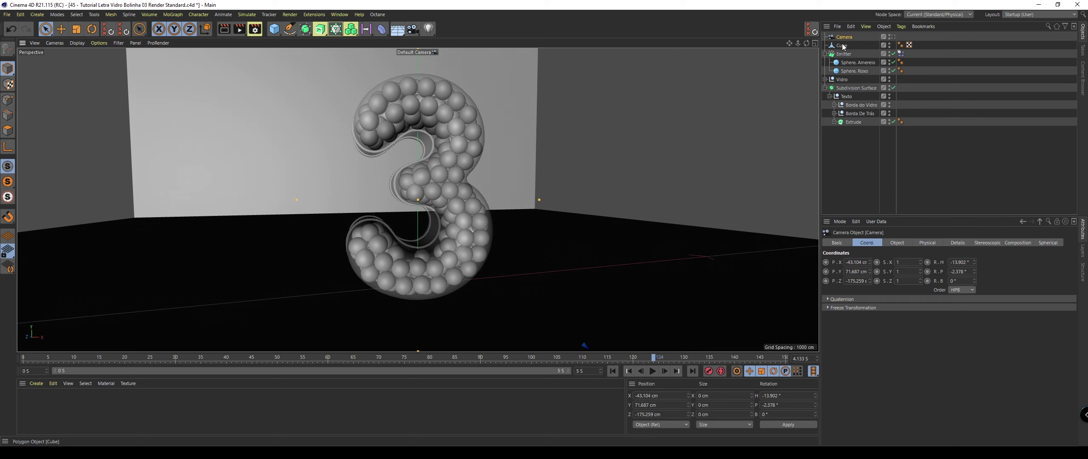
{"action": "left_click", "coordinate": [893, 37]}
{"action": "left_click", "coordinate": [906, 242]}
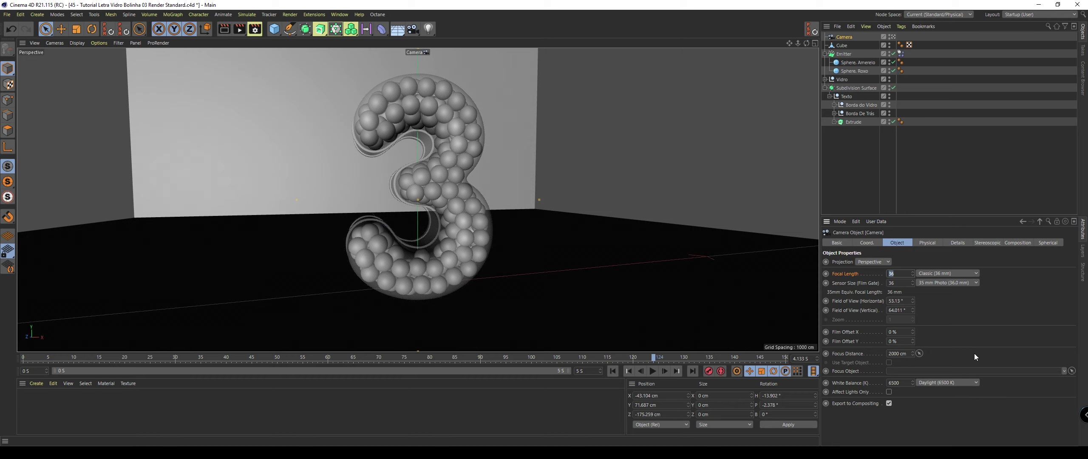
{"action": "type", "text": "45"}
{"action": "key", "text": "Return"}
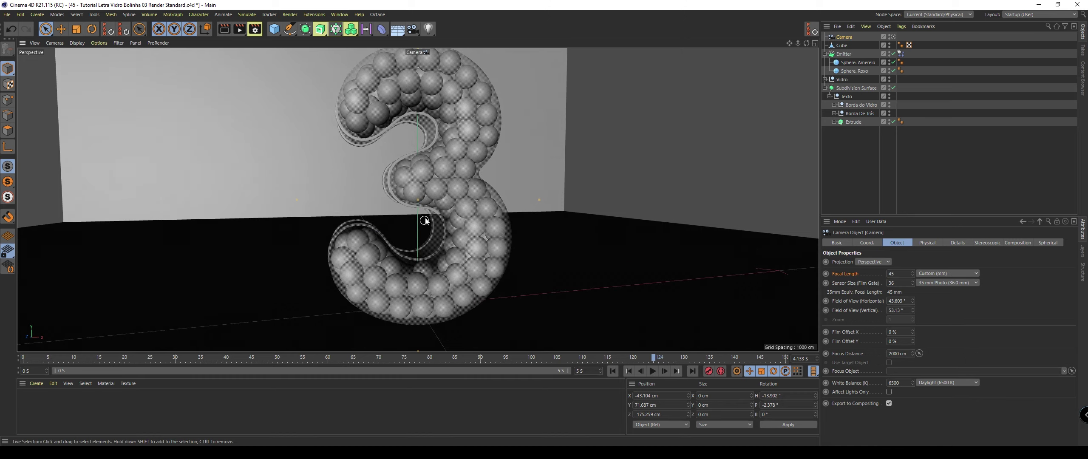
{"action": "scroll", "coordinate": [425, 221], "scroll_direction": "down", "scroll_amount": 5}
{"action": "scroll", "coordinate": [429, 226], "scroll_direction": "up", "scroll_amount": 5}
{"action": "scroll", "coordinate": [432, 231], "scroll_direction": "down", "scroll_amount": 5}
{"action": "scroll", "coordinate": [442, 212], "scroll_direction": "up", "scroll_amount": 6}
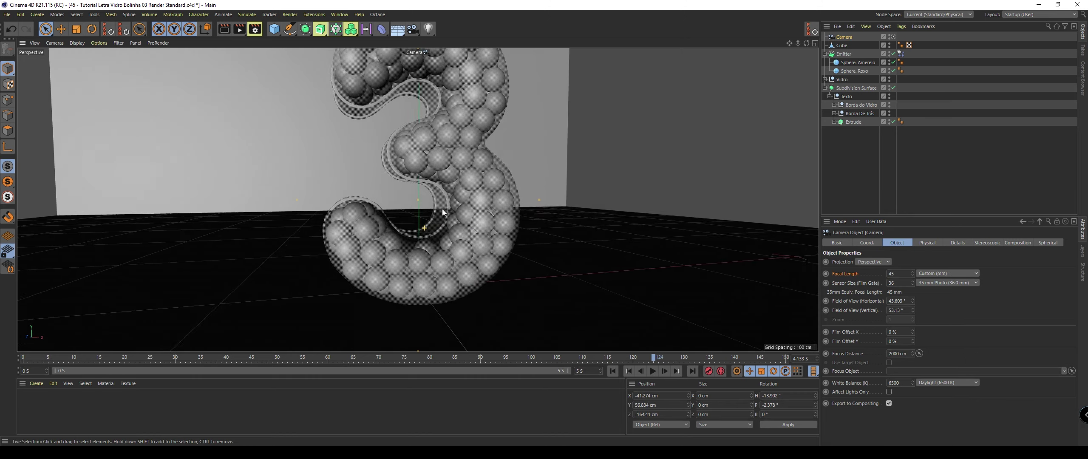
{"action": "scroll", "coordinate": [443, 212], "scroll_direction": "down", "scroll_amount": 3}
{"action": "mouse_move", "coordinate": [913, 273]}
{"action": "left_mouse_down"}
{"action": "mouse_move", "coordinate": [913, 323]}
{"action": "mouse_move", "coordinate": [912, 251]}
{"action": "mouse_move", "coordinate": [912, 281]}
{"action": "left_mouse_up"}
Deselect the camera and orbit the camera view around the numeral 3.
{"action": "scroll", "coordinate": [426, 159], "scroll_direction": "up", "scroll_amount": 1}
{"action": "scroll", "coordinate": [427, 160], "scroll_direction": "up", "scroll_amount": 2}
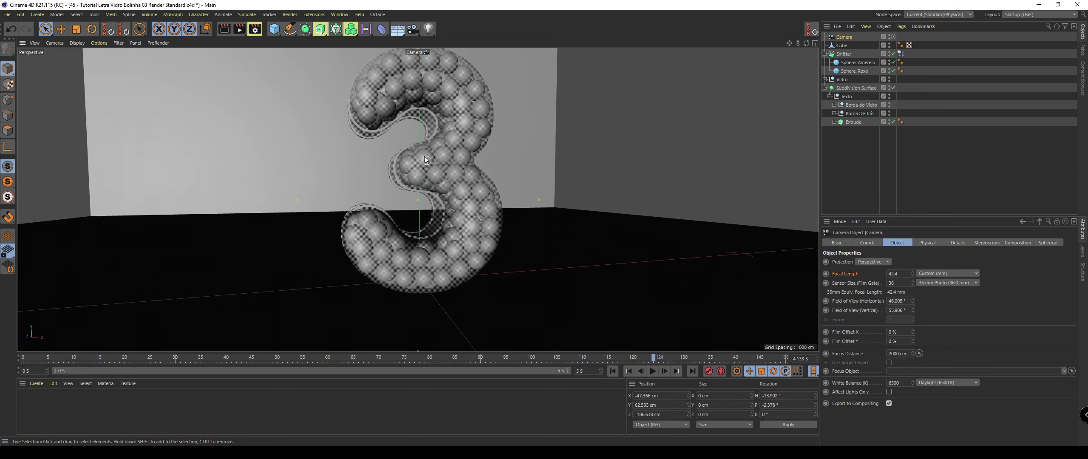
{"action": "scroll", "coordinate": [429, 159], "scroll_direction": "up", "scroll_amount": 2}
{"action": "left_click", "coordinate": [432, 166]}
{"action": "scroll", "coordinate": [438, 170], "scroll_direction": "down", "scroll_amount": 4}
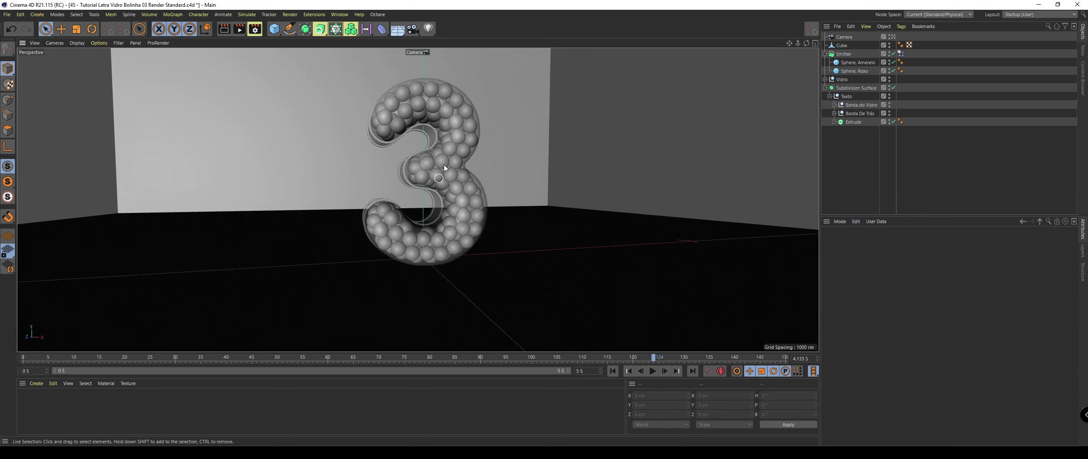
{"action": "scroll", "coordinate": [442, 170], "scroll_direction": "down", "scroll_amount": 2}
{"action": "scroll", "coordinate": [425, 179], "scroll_direction": "up", "scroll_amount": 3}
{"action": "scroll", "coordinate": [433, 188], "scroll_direction": "down", "scroll_amount": 1}
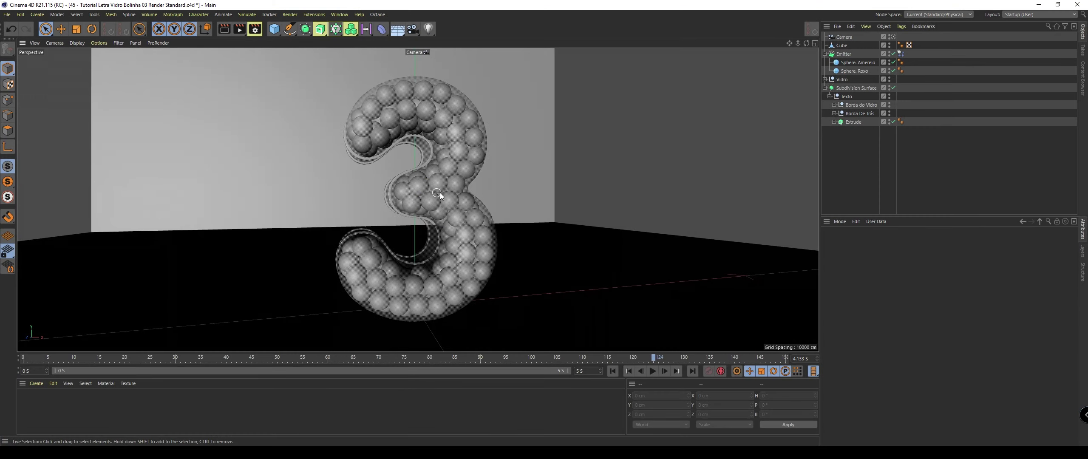
{"action": "scroll", "coordinate": [434, 187], "scroll_direction": "up", "scroll_amount": 1}
{"action": "scroll", "coordinate": [426, 181], "scroll_direction": "up", "scroll_amount": 1}
{"action": "scroll", "coordinate": [446, 176], "scroll_direction": "up", "scroll_amount": 1}
{"action": "scroll", "coordinate": [415, 172], "scroll_direction": "down", "scroll_amount": 3}
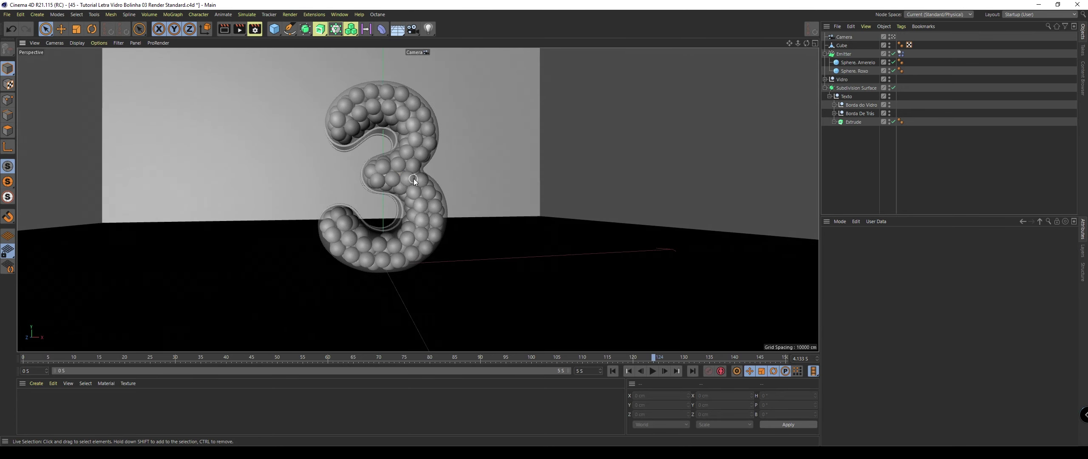
{"action": "mouse_move", "coordinate": [400, 182]}
{"action": "left_mouse_down", "text": "alt"}
{"action": "mouse_move", "coordinate": [373, 185]}
{"action": "mouse_move", "coordinate": [404, 186]}
{"action": "left_mouse_up", "text": "alt"}
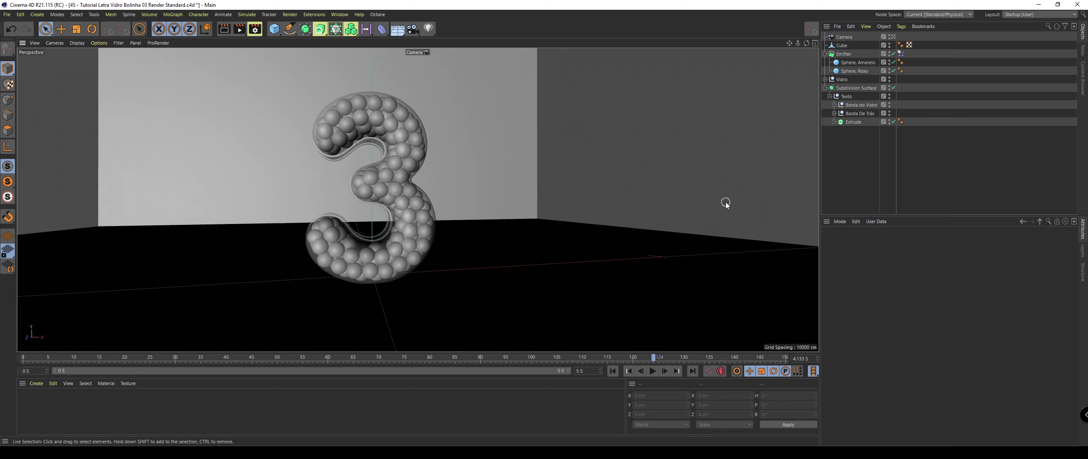
Bring up the viewport Configure settings on the View tab.
{"action": "left_click", "coordinate": [98, 43]}
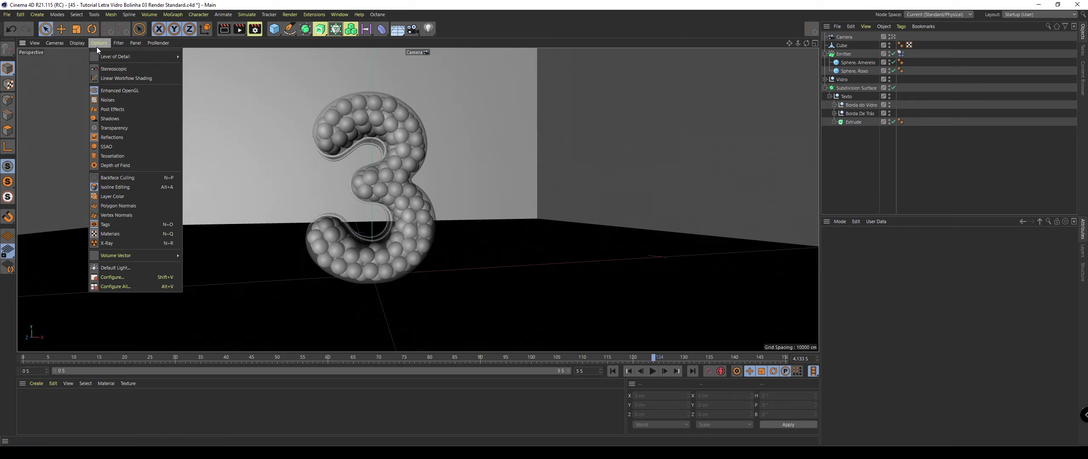
{"action": "left_click", "coordinate": [154, 278]}
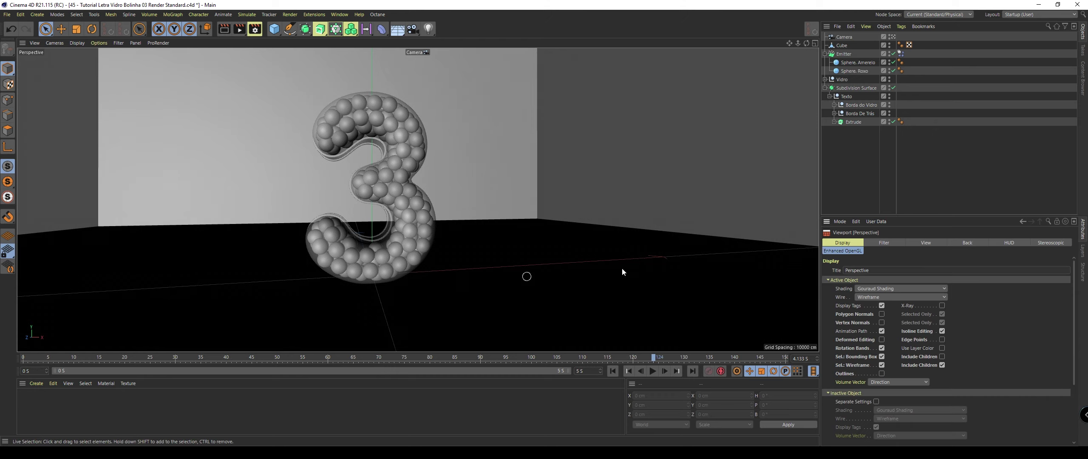
{"action": "left_click", "coordinate": [967, 243]}
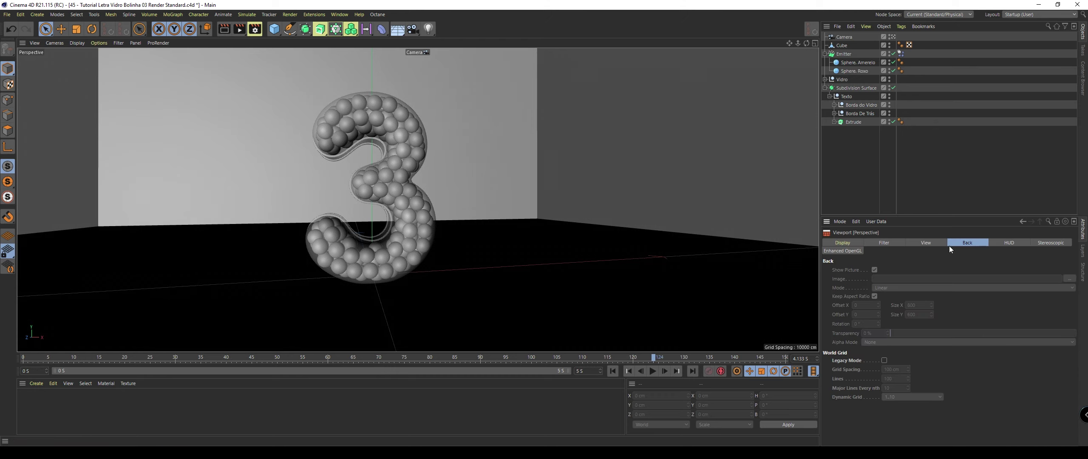
{"action": "left_click", "coordinate": [852, 243]}
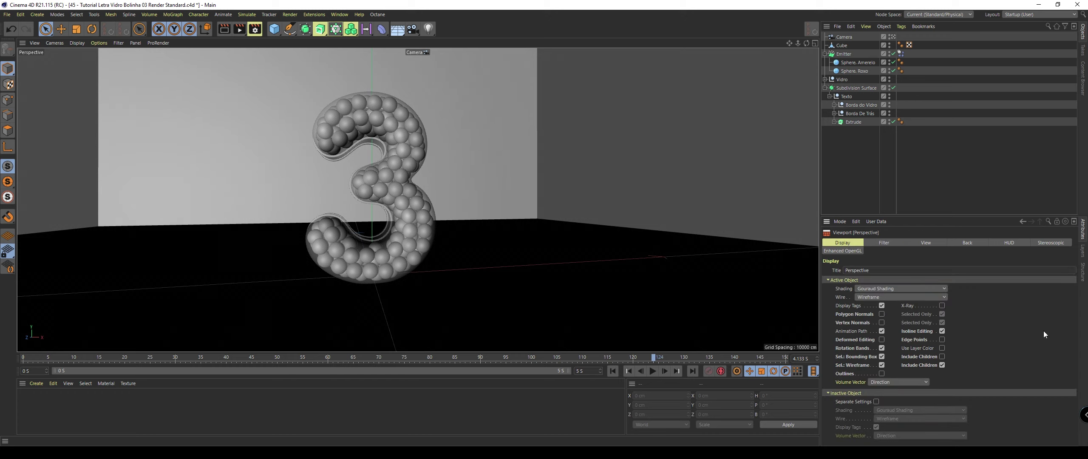
{"action": "left_click", "coordinate": [886, 243]}
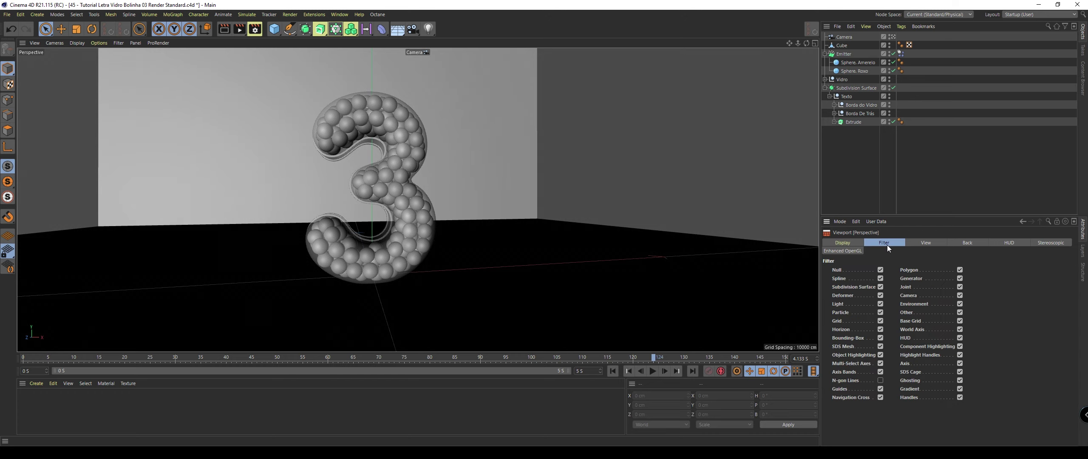
{"action": "left_click", "coordinate": [914, 245]}
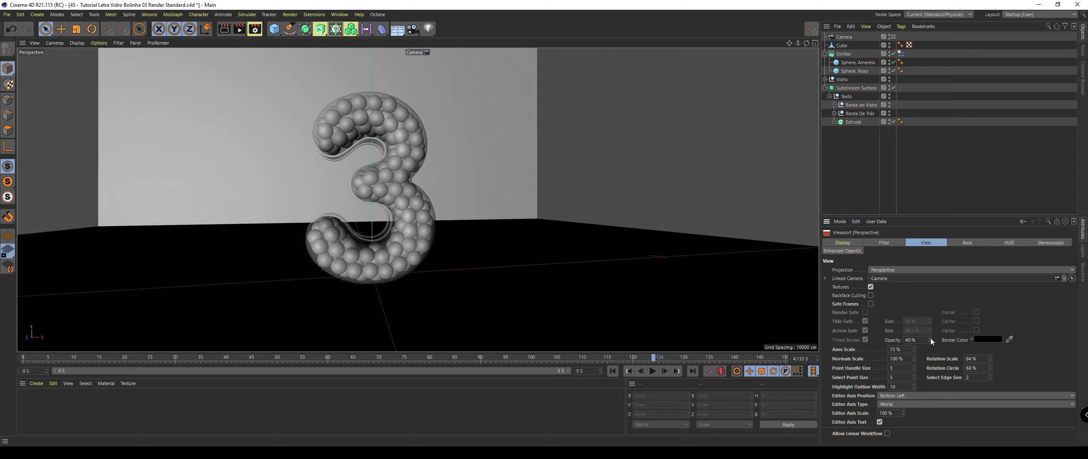
Enable Safe Frames and Render Safe with a 48% tinted border opacity.
{"action": "mouse_move", "coordinate": [929, 340]}
{"action": "left_mouse_down"}
{"action": "mouse_move", "coordinate": [930, 315]}
{"action": "mouse_move", "coordinate": [906, 327]}
{"action": "left_mouse_up"}
{"action": "left_click", "coordinate": [871, 304]}
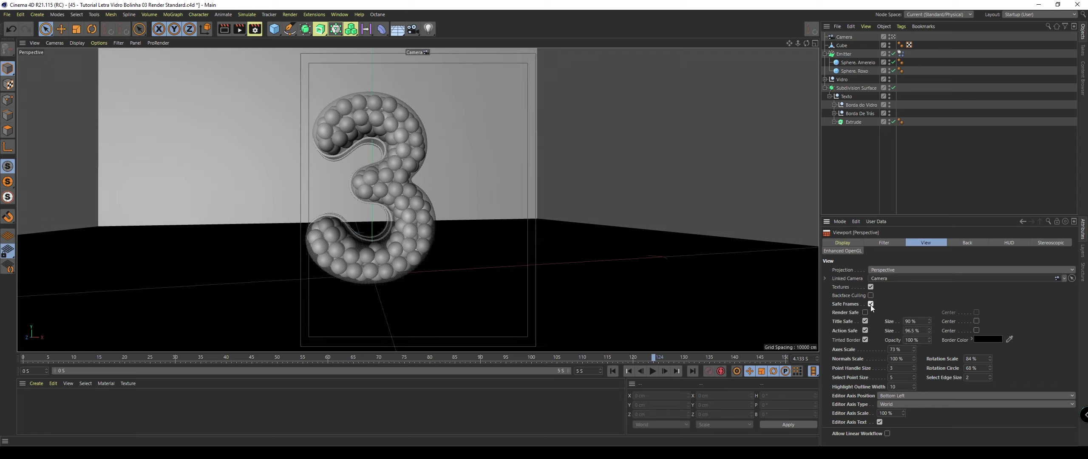
{"action": "left_click", "coordinate": [871, 304]}
{"action": "left_click", "coordinate": [866, 312]}
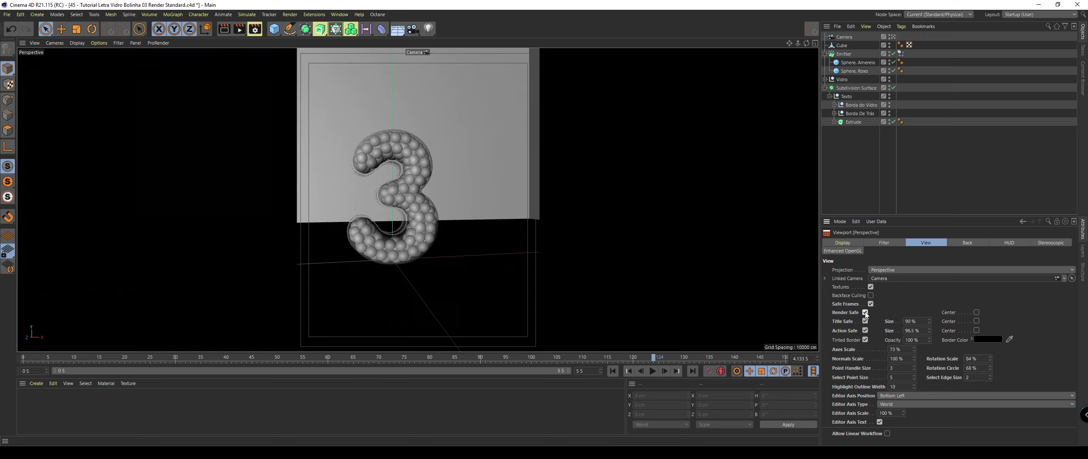
{"action": "left_click", "coordinate": [867, 312]}
{"action": "left_click", "coordinate": [866, 312]}
{"action": "left_click_drag", "start_coordinate": [929, 340], "coordinate": [930, 362]}
Zoom so the 3 fills the shot, and save the scene.
{"action": "scroll", "coordinate": [426, 181], "scroll_direction": "up", "scroll_amount": 2}
{"action": "scroll", "coordinate": [426, 182], "scroll_direction": "up", "scroll_amount": 2}
{"action": "scroll", "coordinate": [426, 178], "scroll_direction": "up", "scroll_amount": 2}
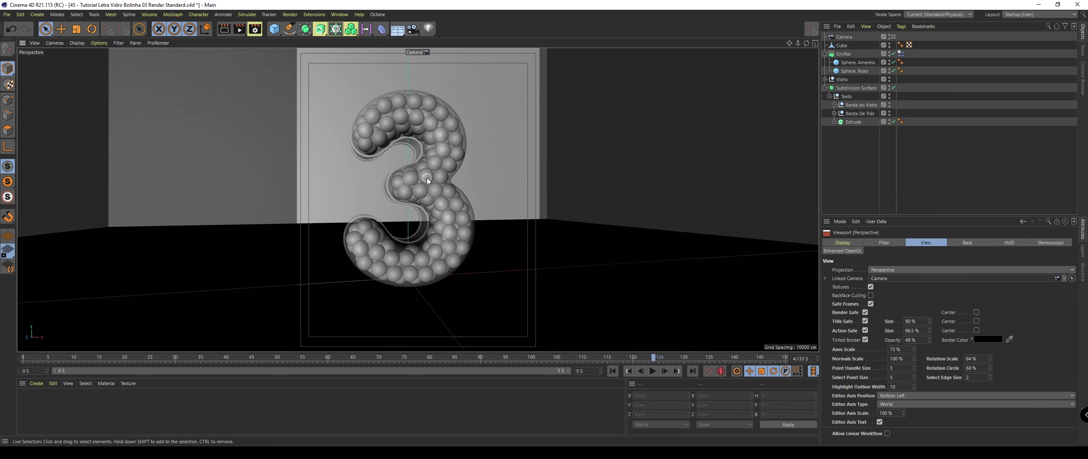
{"action": "scroll", "coordinate": [427, 178], "scroll_direction": "up", "scroll_amount": 2}
{"action": "scroll", "coordinate": [420, 182], "scroll_direction": "up", "scroll_amount": 2}
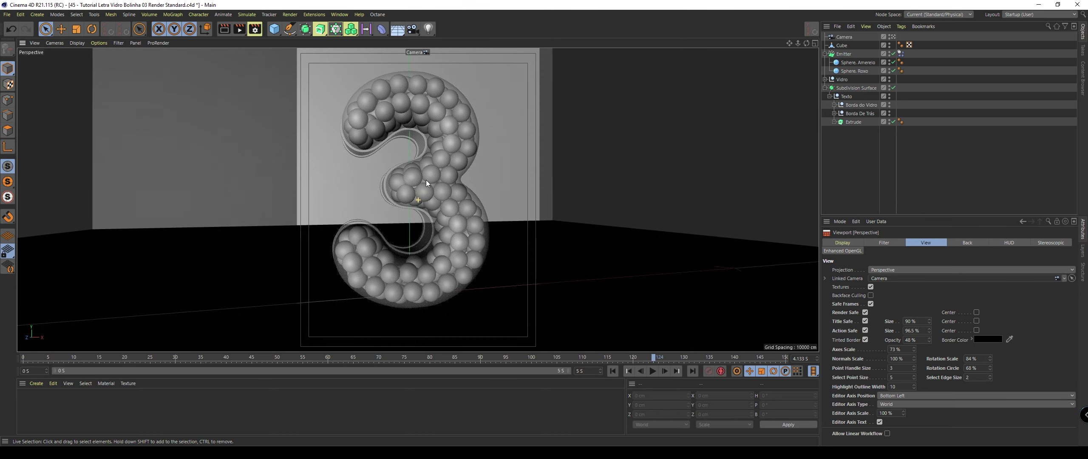
{"action": "key", "text": "ctrl+s"}
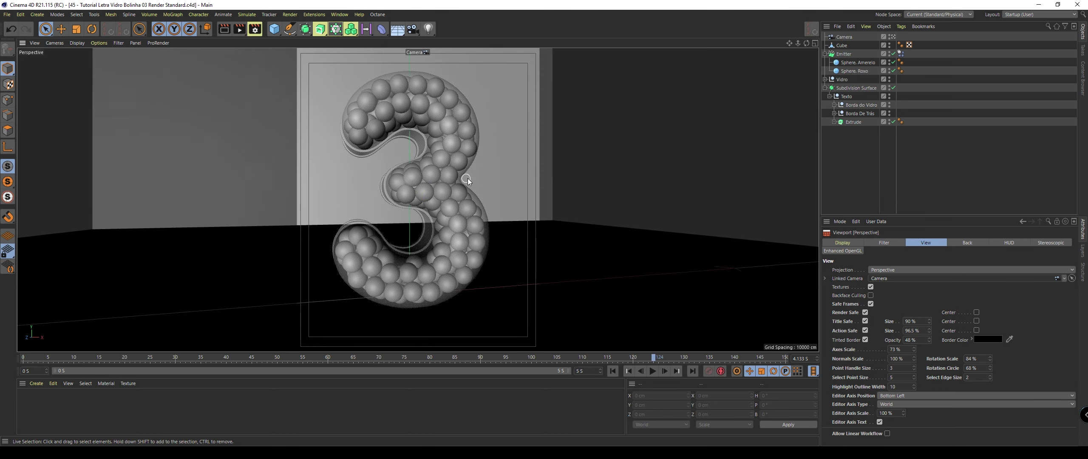
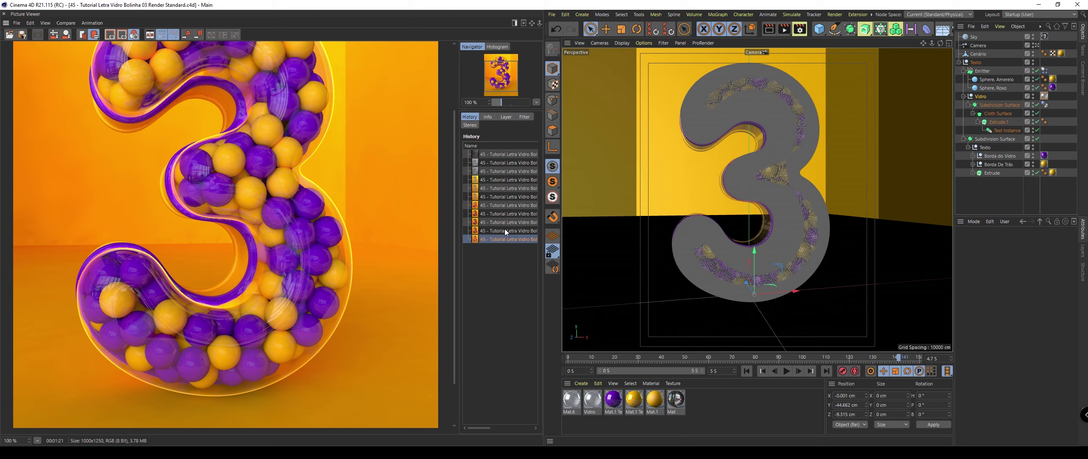
Compare earlier glass 3 renders in the Picture Viewer history, ending on the most recent.
{"action": "left_click", "coordinate": [505, 230]}
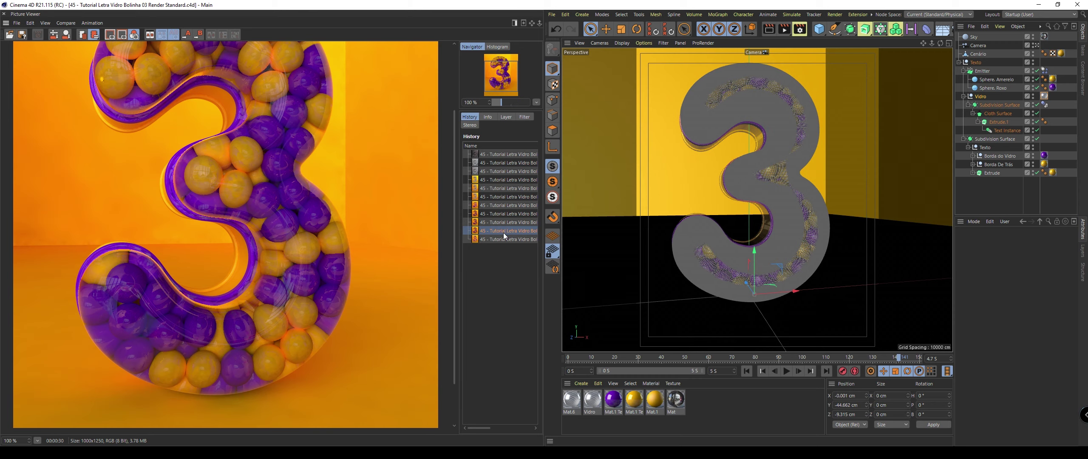
{"action": "left_click", "coordinate": [501, 240]}
{"action": "left_click", "coordinate": [503, 232]}
{"action": "left_click", "coordinate": [501, 238]}
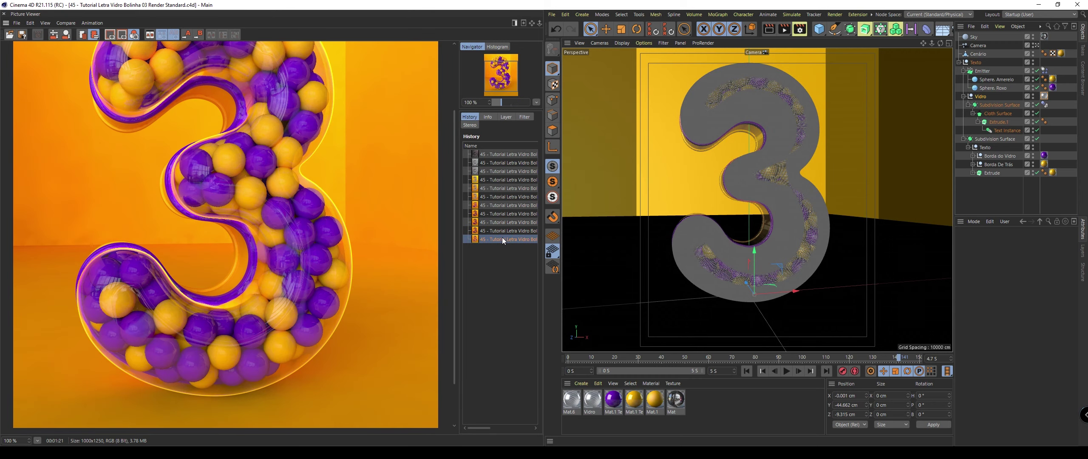
{"action": "left_click", "coordinate": [503, 237]}
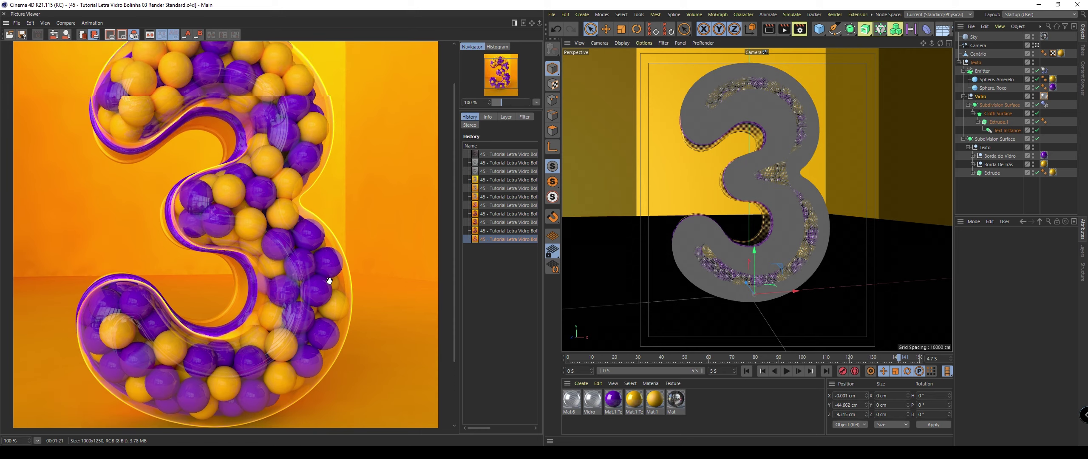
{"action": "left_click_drag", "start_coordinate": [313, 233], "coordinate": [339, 310]}
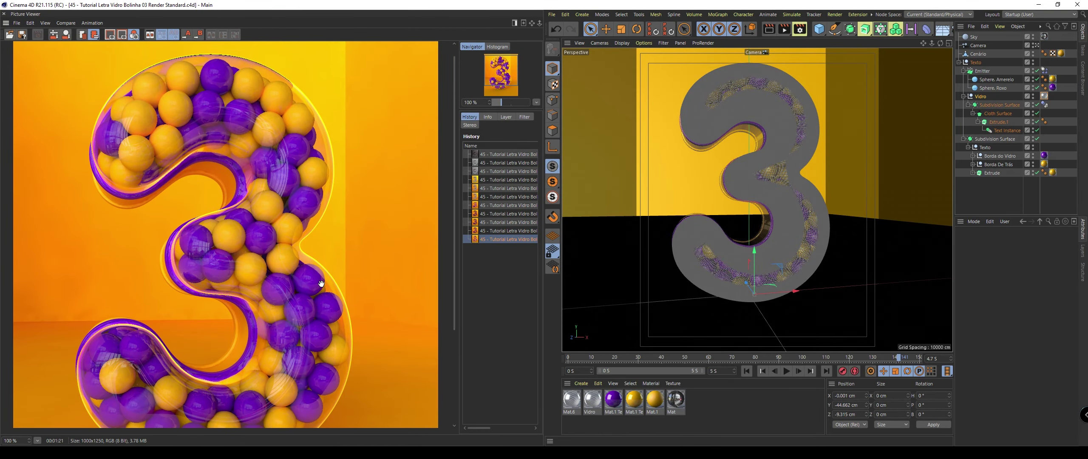
{"action": "scroll", "coordinate": [325, 273], "scroll_direction": "down", "scroll_amount": 3}
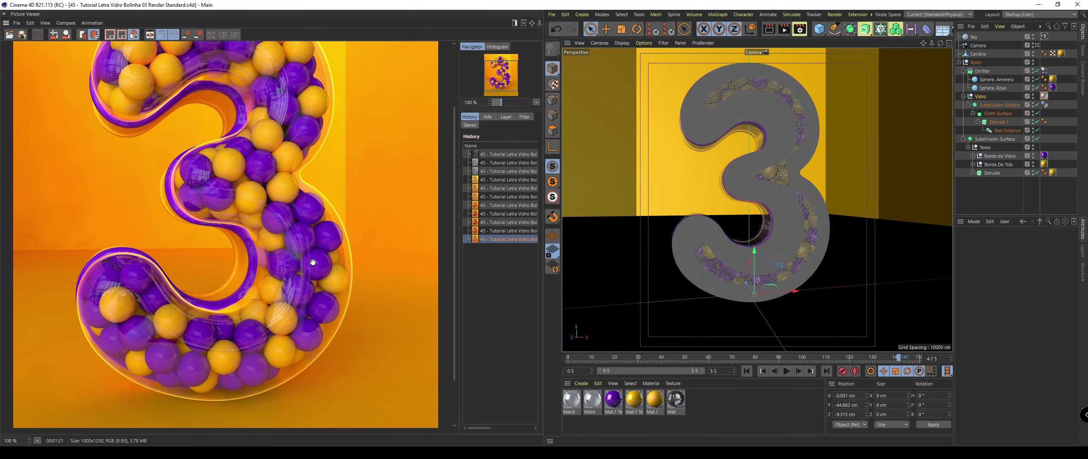
{"action": "scroll", "coordinate": [313, 262], "scroll_direction": "up", "scroll_amount": 3}
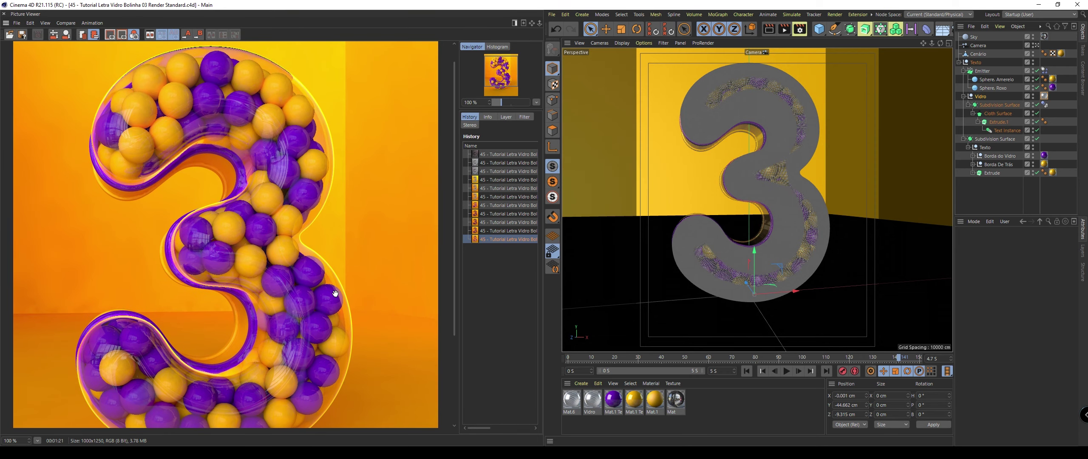
Set the Mat material's Illumination GI Strength to 200%.
{"action": "left_click", "coordinate": [595, 405]}
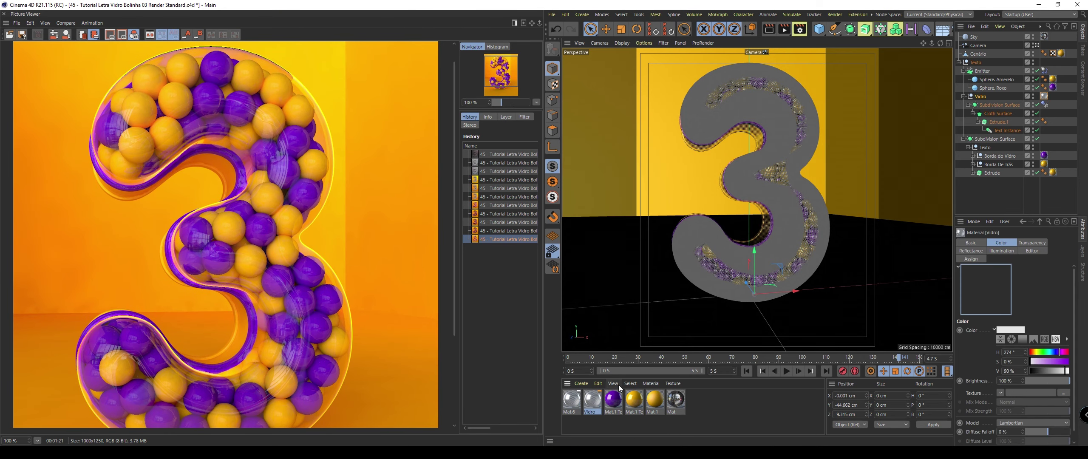
{"action": "double_click", "coordinate": [675, 400]}
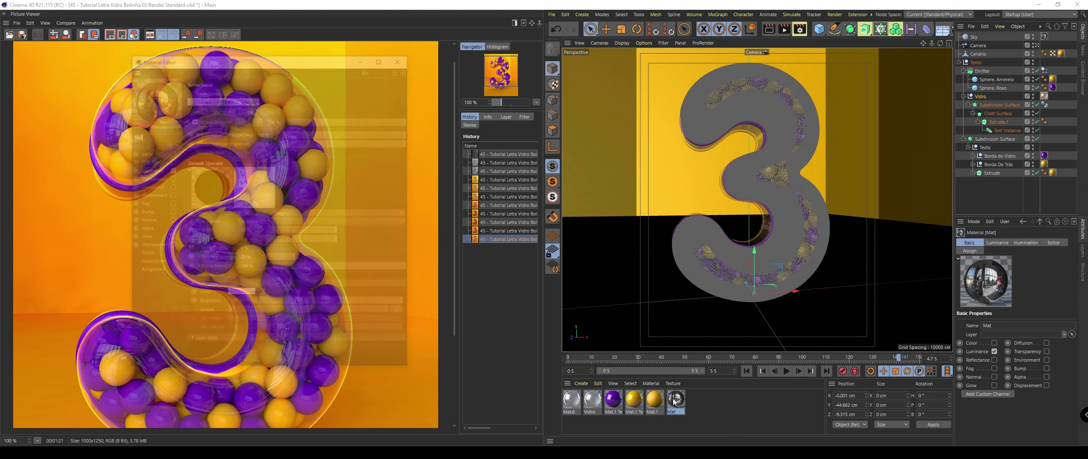
{"action": "left_click_drag", "start_coordinate": [237, 64], "coordinate": [510, 64]}
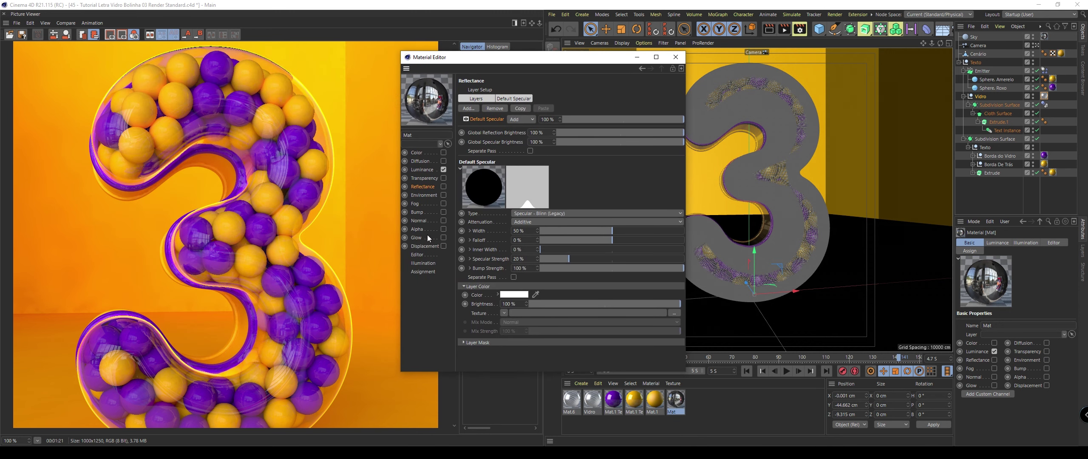
{"action": "left_click", "coordinate": [428, 264]}
{"action": "double_click", "coordinate": [560, 110]}
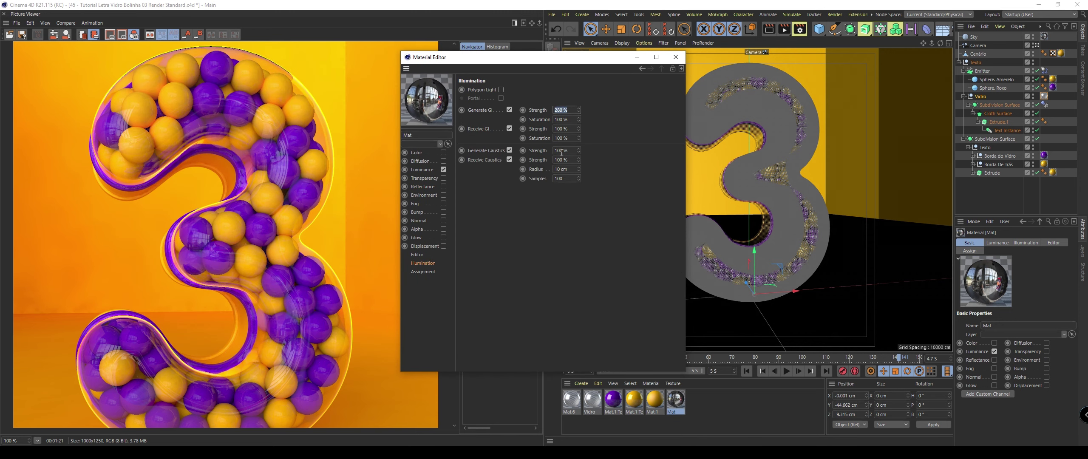
{"action": "type", "text": "200"}
{"action": "key", "text": "Return"}
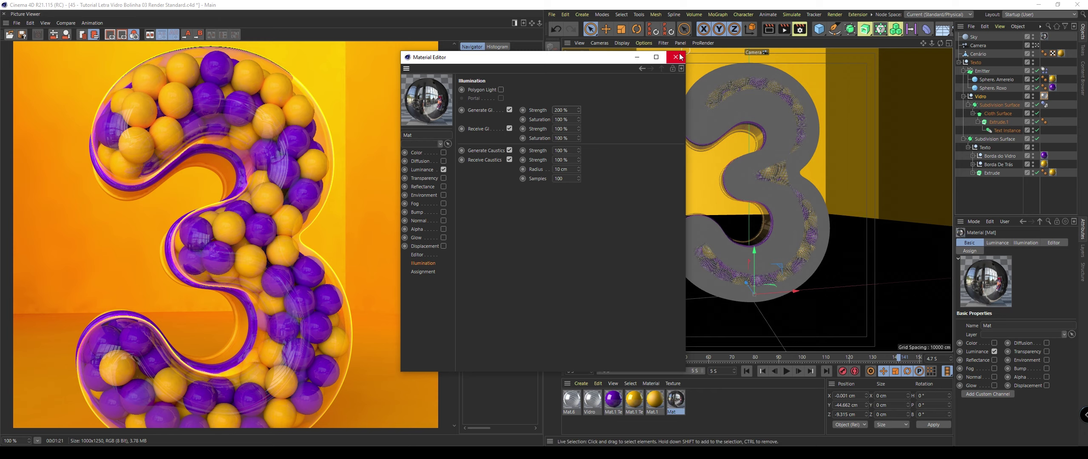
Start a new render with Shift+R and review the render times and Render Settings.
{"action": "key", "text": "shift+r"}
{"action": "left_click", "coordinate": [676, 56]}
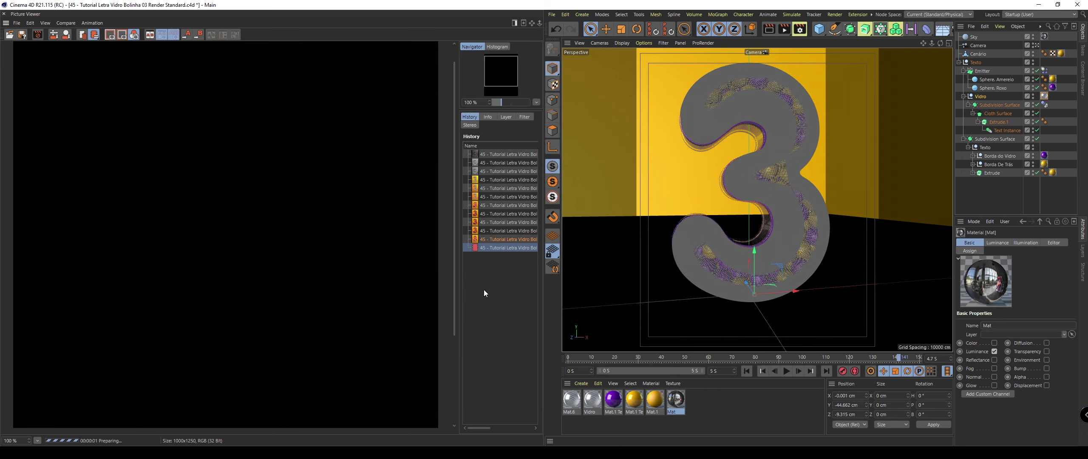
{"action": "left_click_drag", "start_coordinate": [458, 268], "coordinate": [368, 280]}
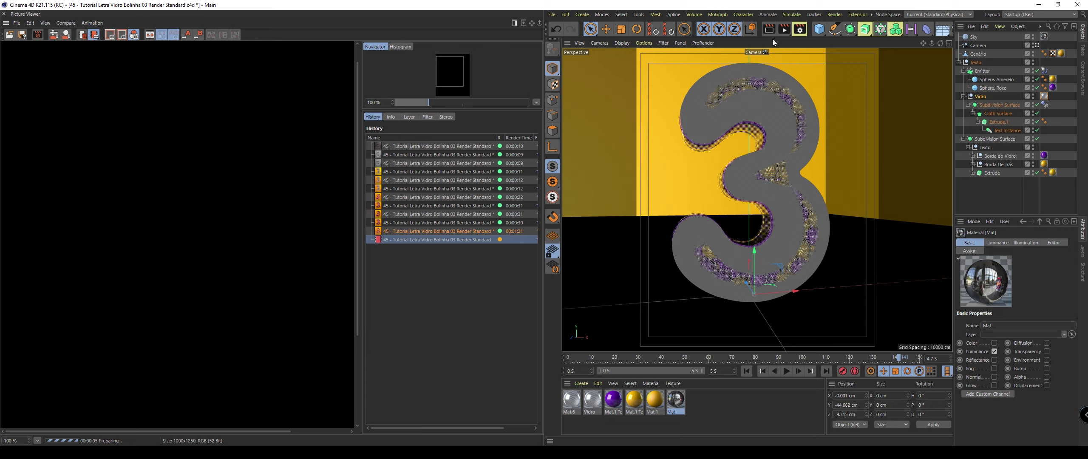
{"action": "left_click", "coordinate": [795, 35]}
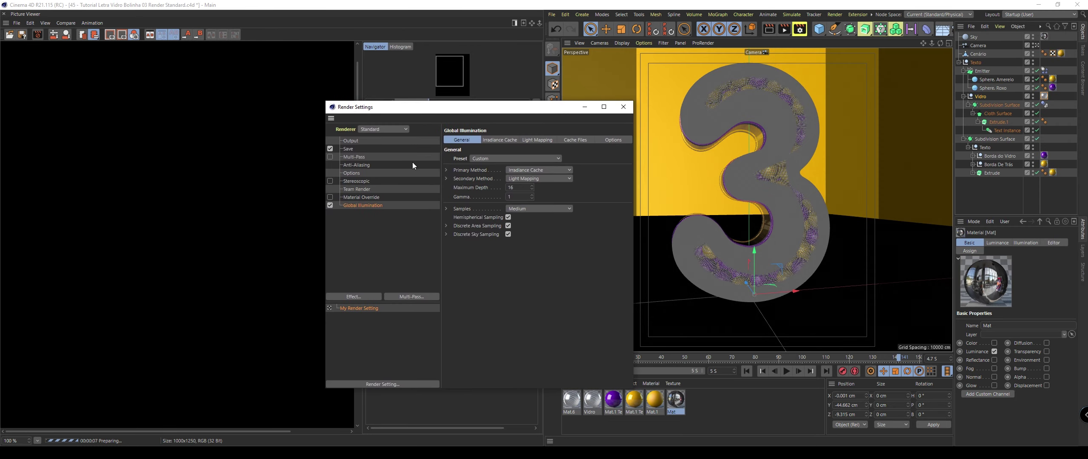
{"action": "left_click", "coordinate": [623, 107]}
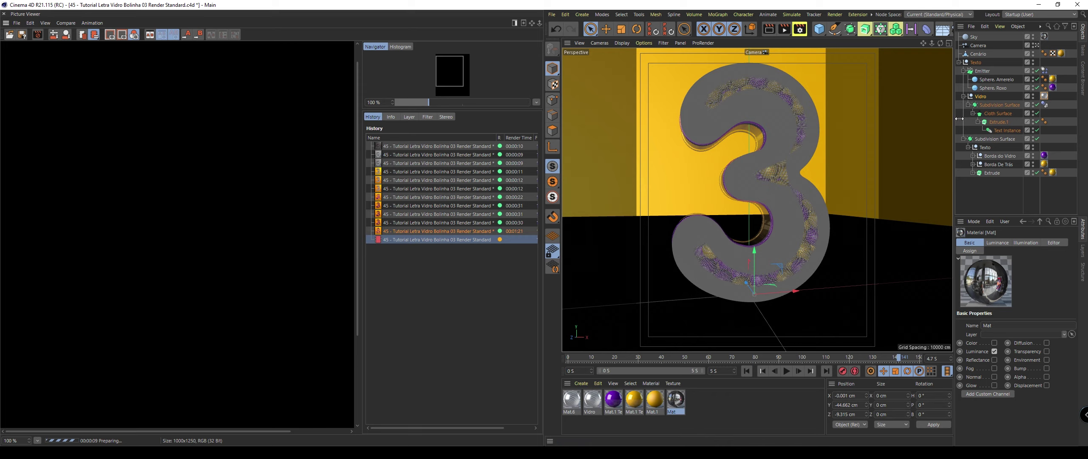
Tag Subdivision Surface with a Render Tags > Compositing tag, then re-render with Shift+R.
{"action": "left_click_drag", "start_coordinate": [954, 123], "coordinate": [882, 124]}
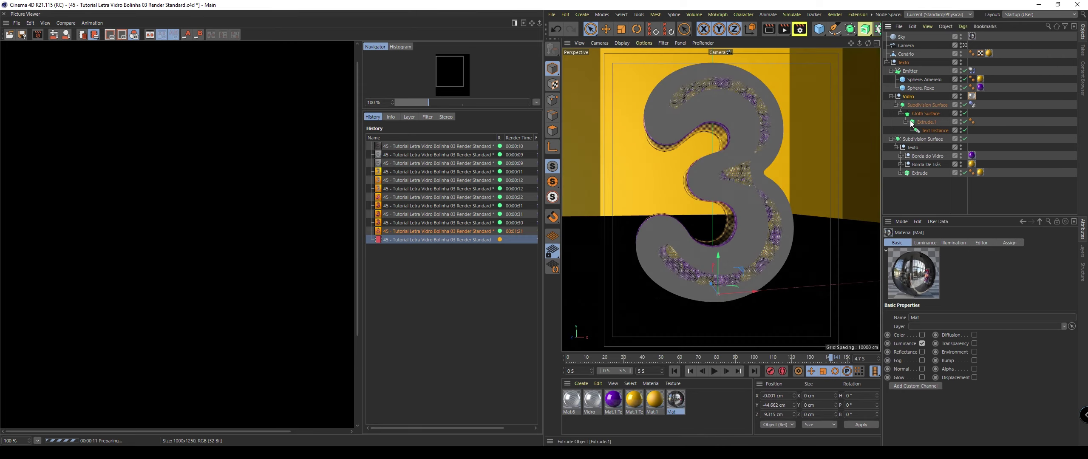
{"action": "left_click", "coordinate": [930, 106]}
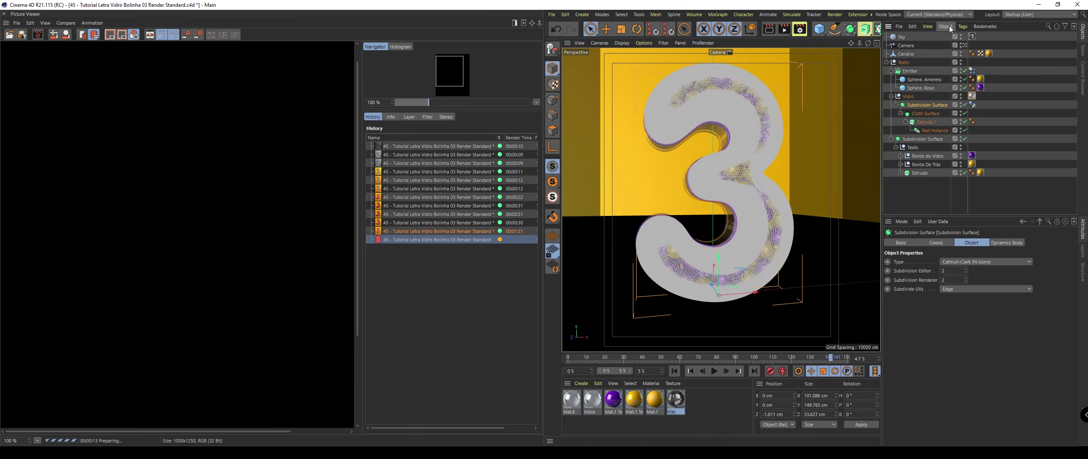
{"action": "left_click", "coordinate": [963, 27]}
{"action": "mouse_move", "coordinate": [981, 133]}
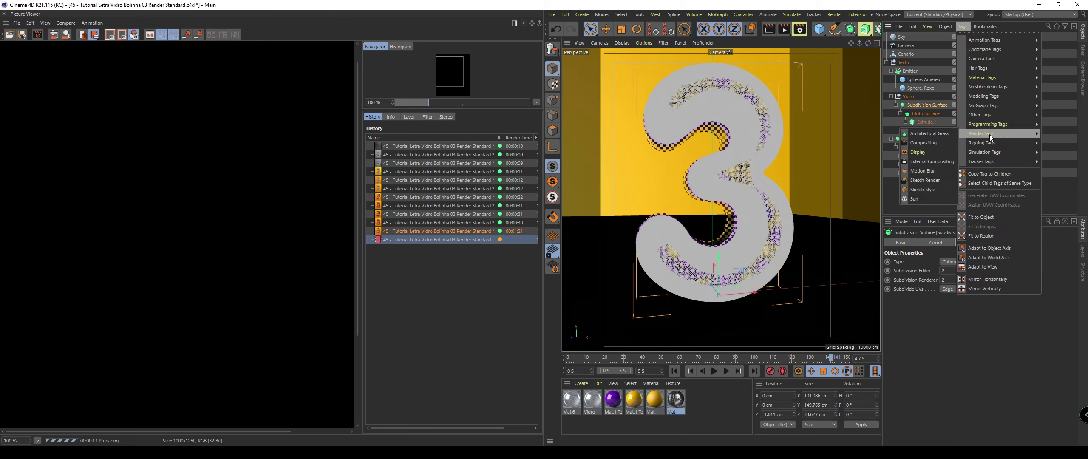
{"action": "left_click", "coordinate": [944, 144]}
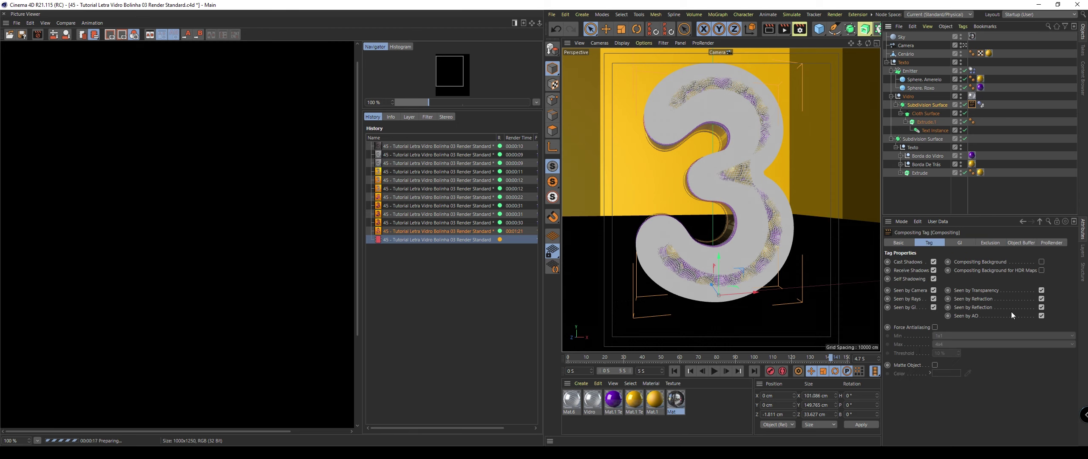
{"action": "key", "text": "shift+r"}
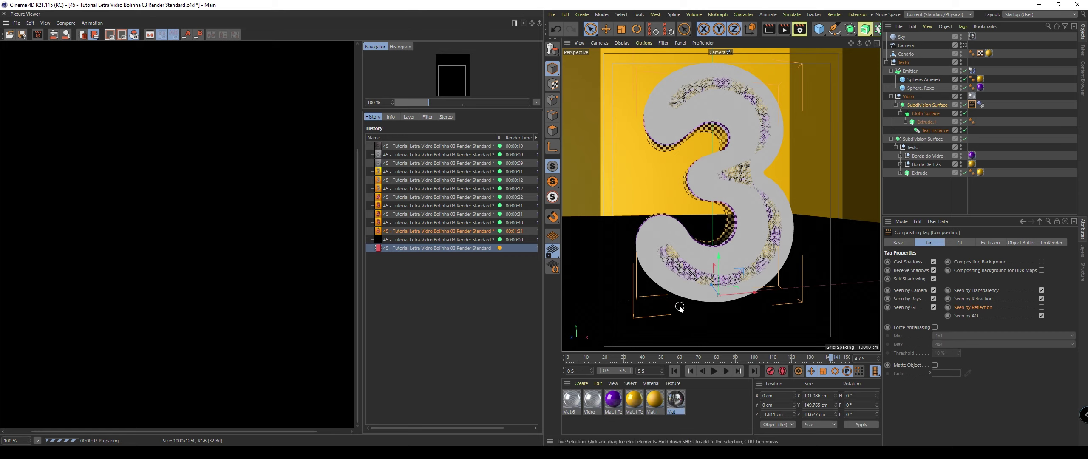
Replay the ball emission simulation from the start and stop it at frame 28.
{"action": "left_click", "coordinate": [930, 182]}
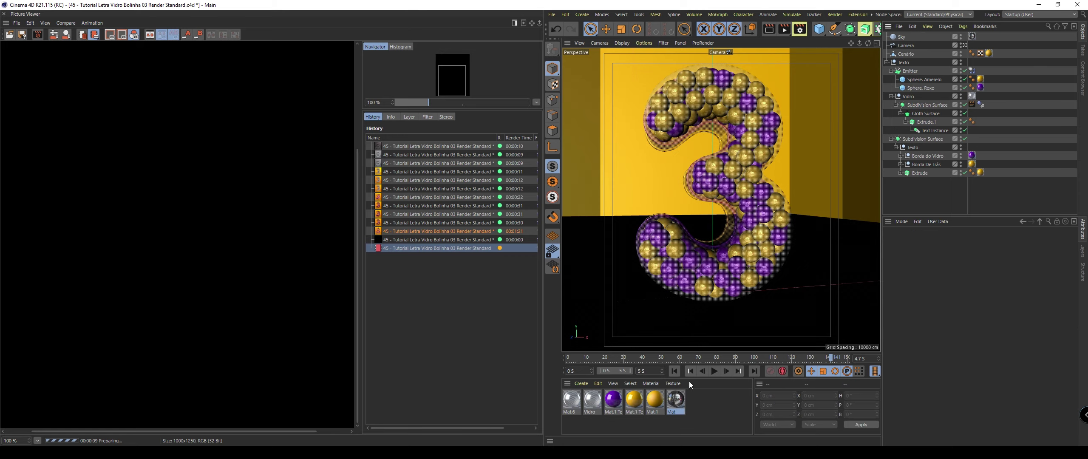
{"action": "left_click", "coordinate": [674, 371]}
{"action": "left_click", "coordinate": [714, 370]}
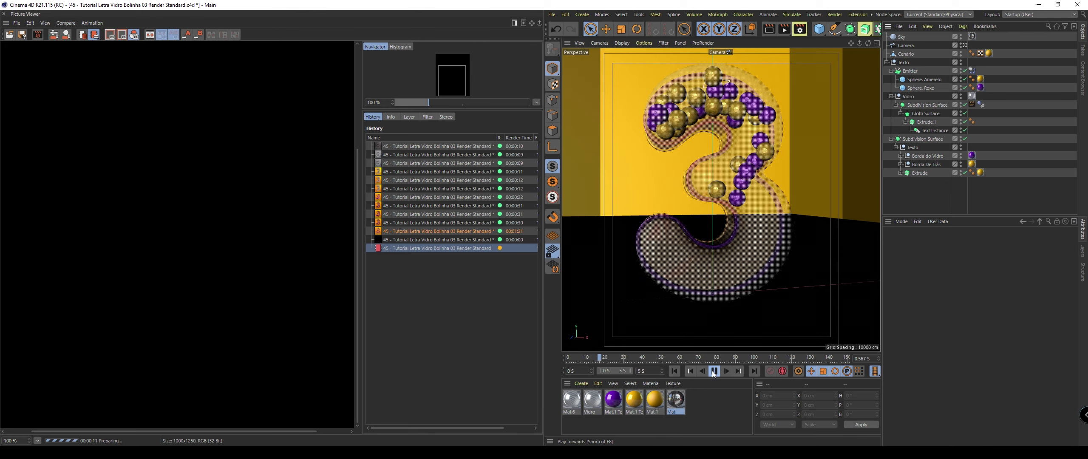
{"action": "left_click", "coordinate": [714, 371]}
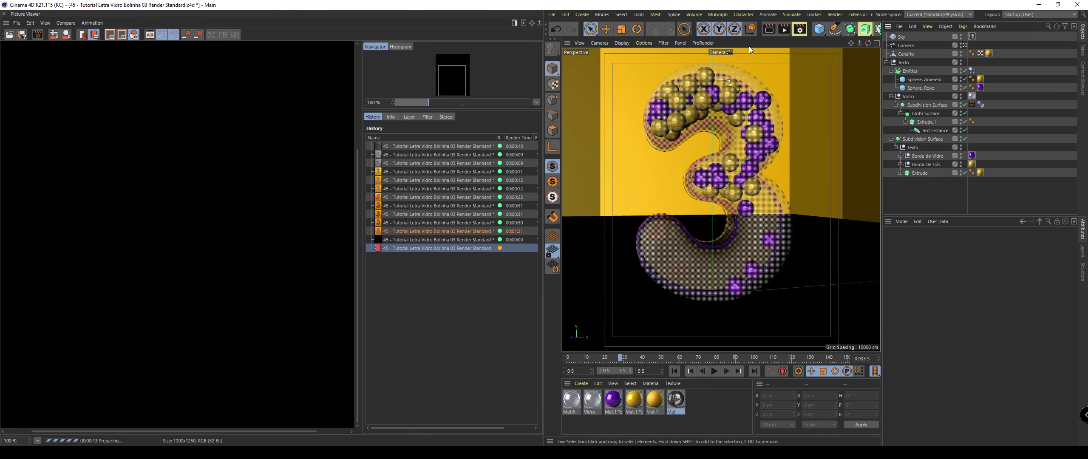
Render the current frame to the Picture Viewer, replacing the running render.
{"action": "left_click", "coordinate": [784, 28]}
{"action": "left_click", "coordinate": [555, 257]}
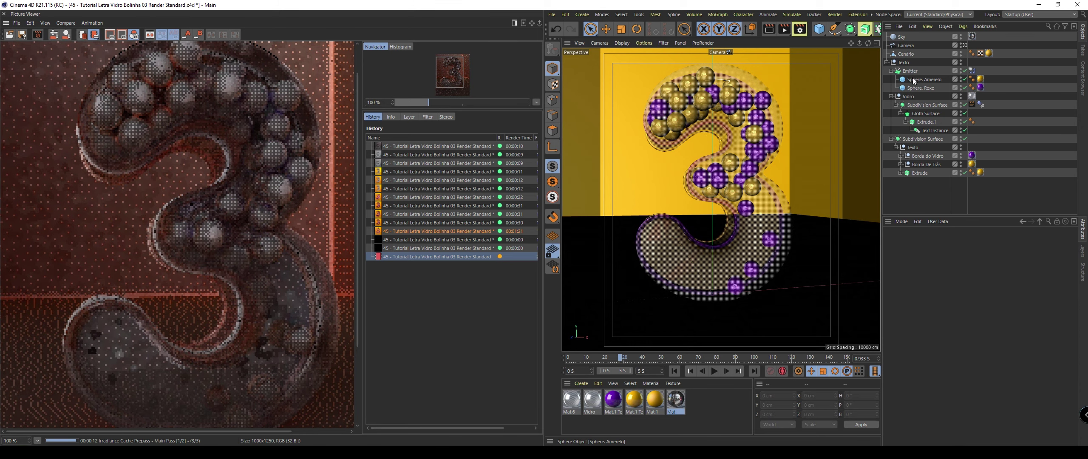
{"action": "mouse_move", "coordinate": [127, 314]}
{"action": "left_mouse_down"}
{"action": "mouse_move", "coordinate": [132, 231]}
{"action": "mouse_move", "coordinate": [124, 309]}
{"action": "left_mouse_up"}
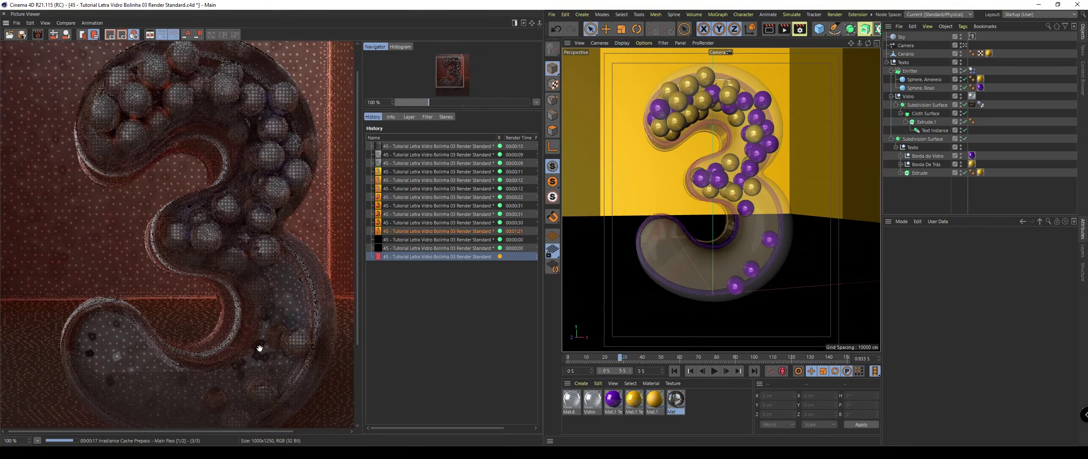
{"action": "scroll", "coordinate": [261, 251], "scroll_direction": "down", "scroll_amount": 2}
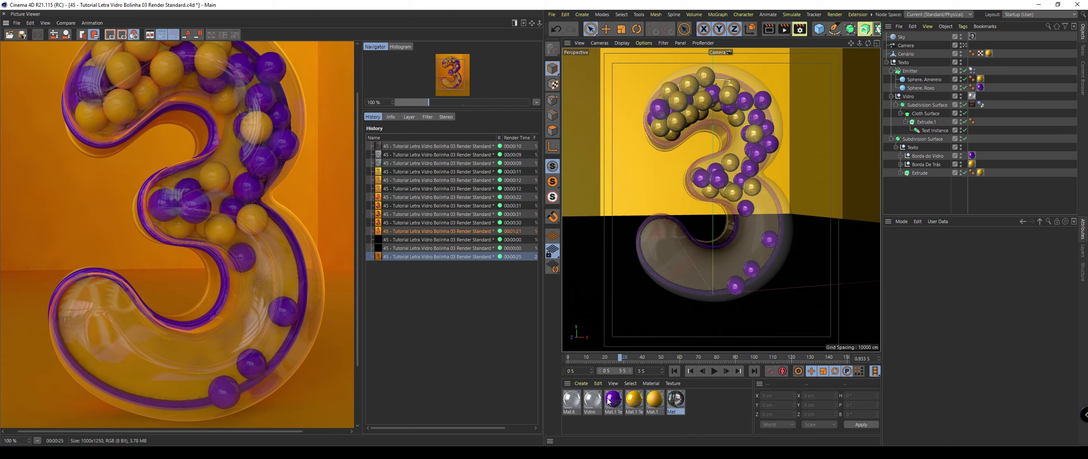
Enable Luminance on the yellow ball material with a saturated yellow at lowered brightness.
{"action": "left_click", "coordinate": [655, 404]}
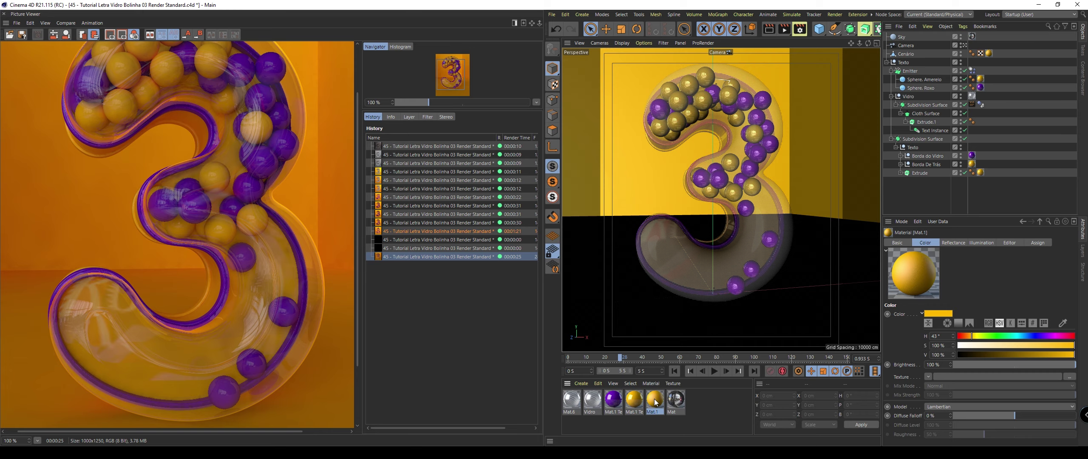
{"action": "double_click", "coordinate": [635, 399]}
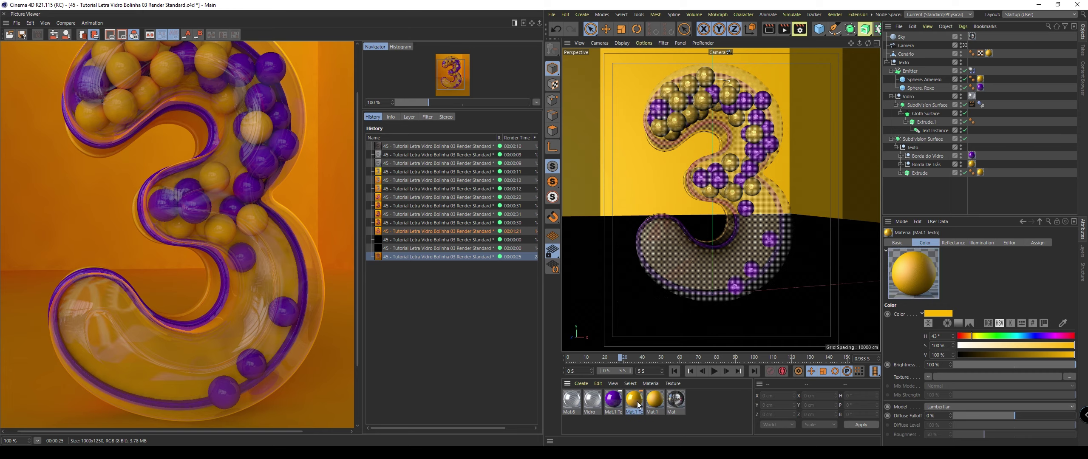
{"action": "left_click_drag", "start_coordinate": [238, 60], "coordinate": [628, 89]}
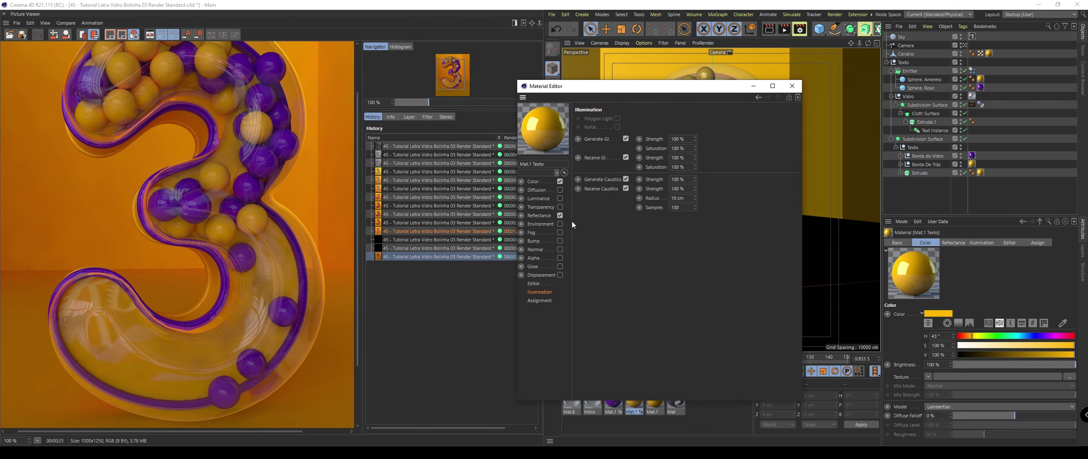
{"action": "left_click", "coordinate": [540, 198]}
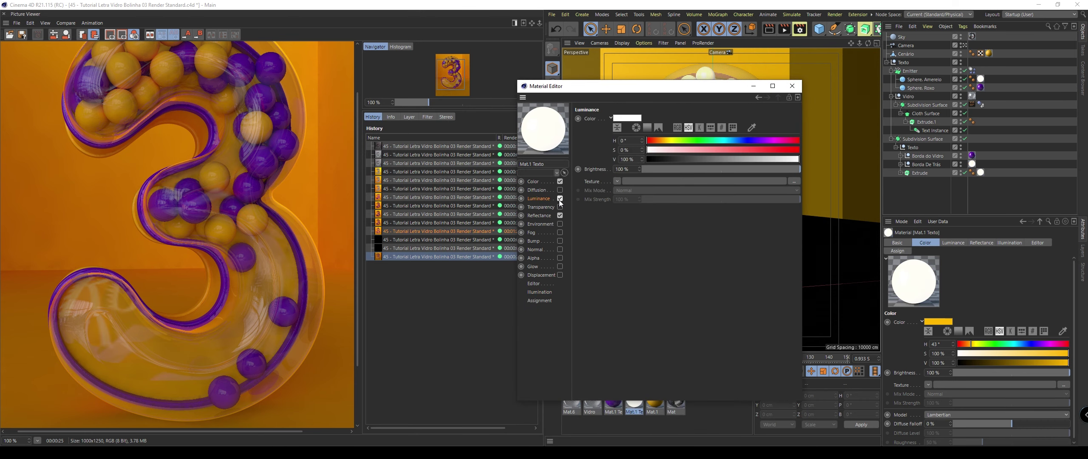
{"action": "left_click_drag", "start_coordinate": [664, 142], "coordinate": [666, 143]}
{"action": "left_click_drag", "start_coordinate": [764, 149], "coordinate": [779, 150]}
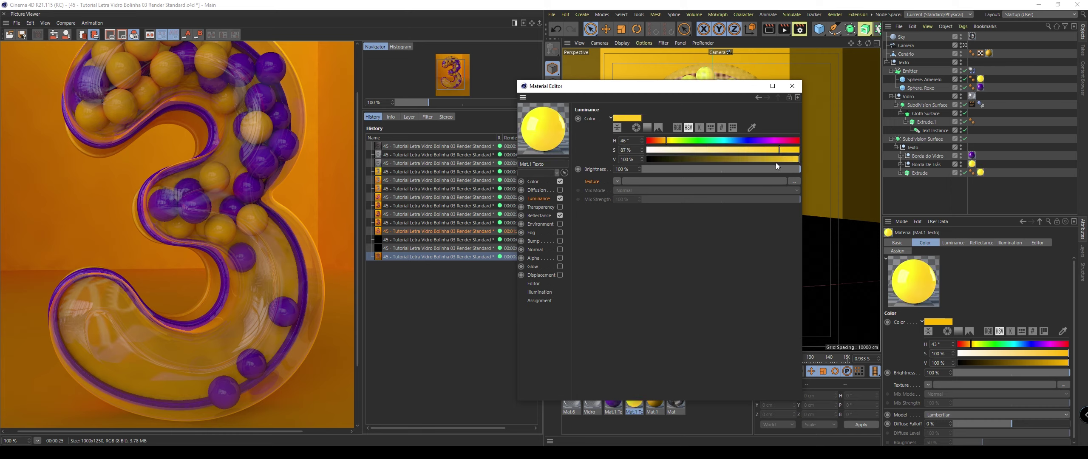
{"action": "left_click_drag", "start_coordinate": [718, 169], "coordinate": [689, 170]}
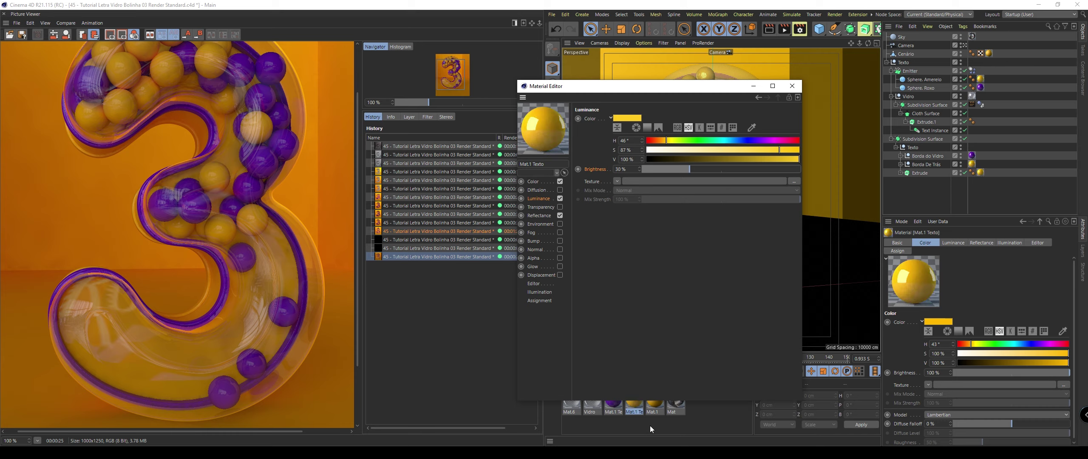
Try a dark purple Luminance on the purple material, then turn Luminance back off.
{"action": "left_click", "coordinate": [615, 407]}
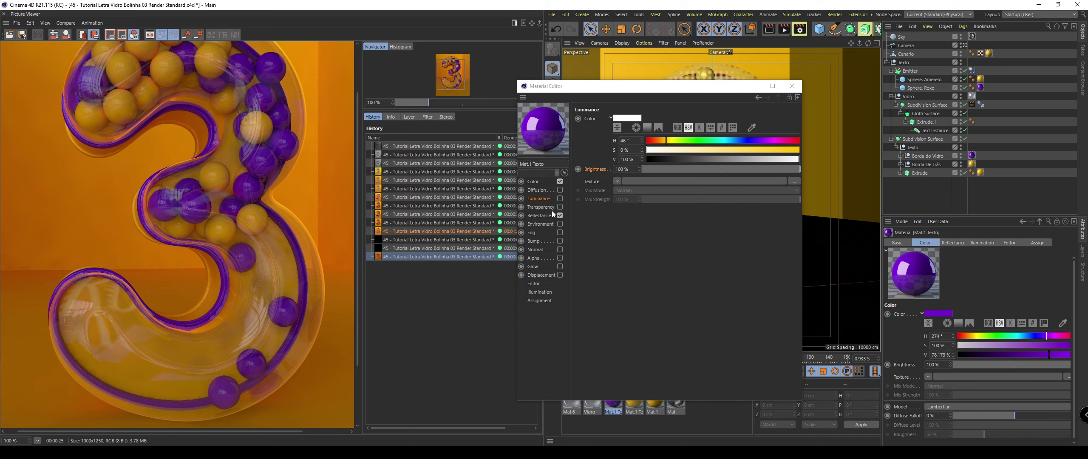
{"action": "left_click", "coordinate": [560, 198]}
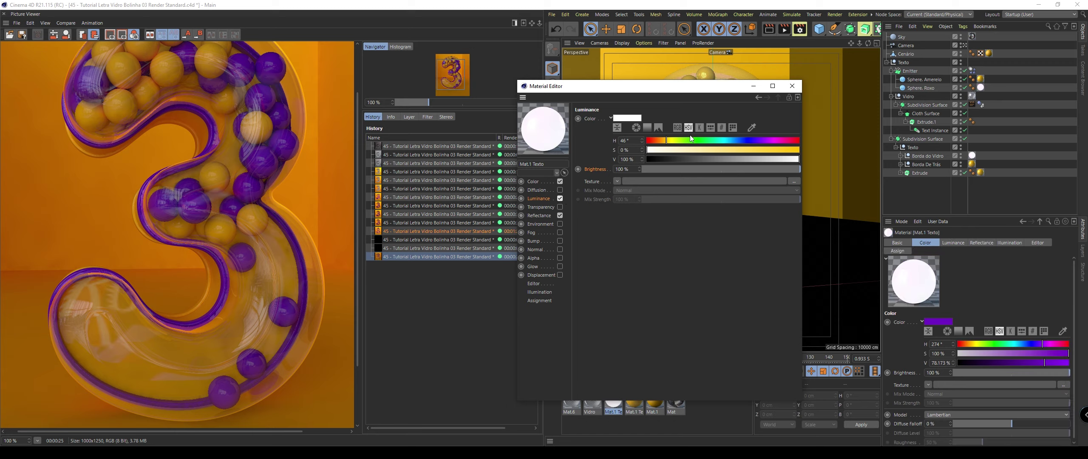
{"action": "left_click", "coordinate": [762, 141]}
{"action": "mouse_move", "coordinate": [762, 142]}
{"action": "left_mouse_down"}
{"action": "mouse_move", "coordinate": [771, 140]}
{"action": "mouse_move", "coordinate": [739, 161]}
{"action": "mouse_move", "coordinate": [683, 162]}
{"action": "left_mouse_up"}
{"action": "left_click", "coordinate": [771, 150]}
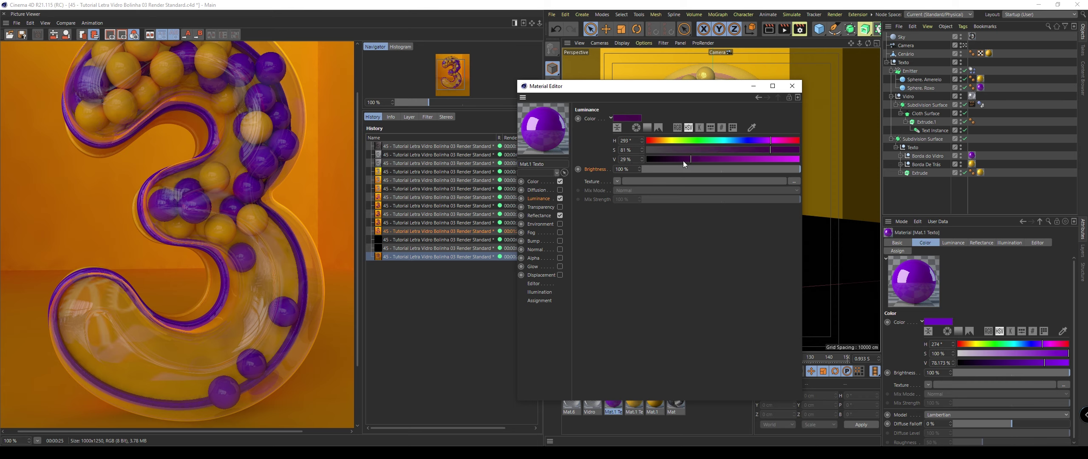
{"action": "left_click", "coordinate": [792, 86]}
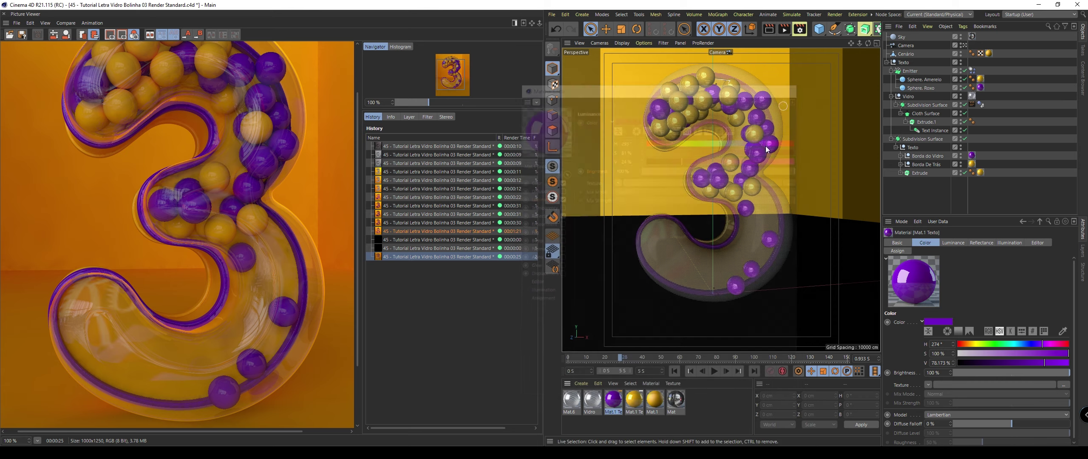
{"action": "double_click", "coordinate": [613, 402]}
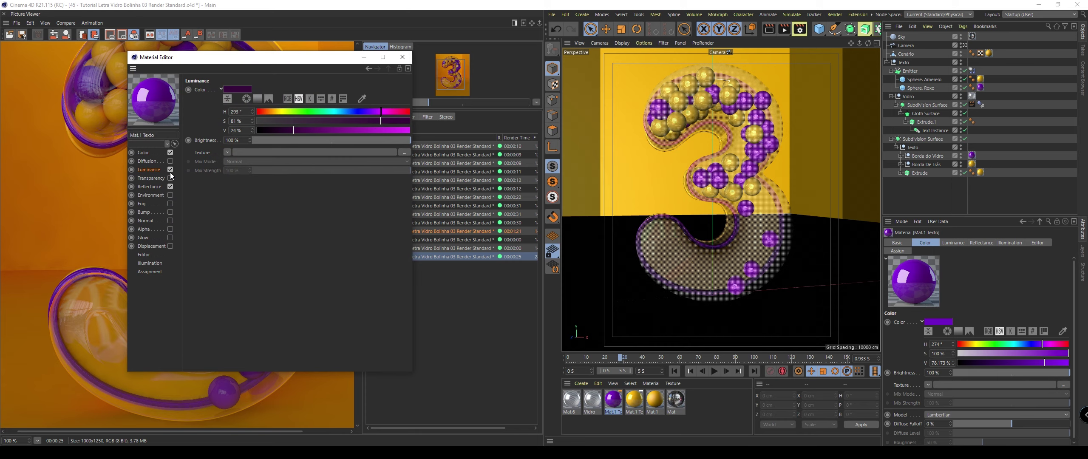
{"action": "left_click", "coordinate": [170, 170]}
{"action": "left_click", "coordinate": [782, 29]}
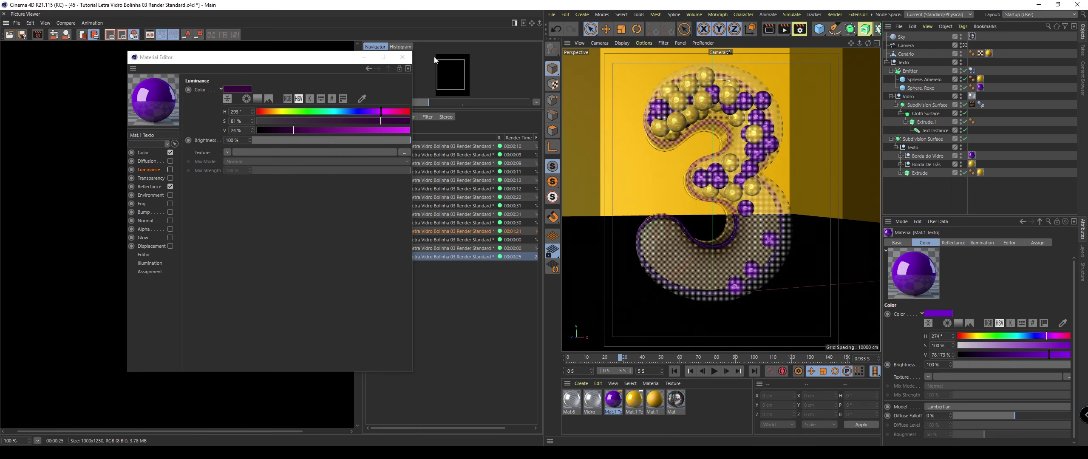
{"action": "left_click", "coordinate": [402, 57]}
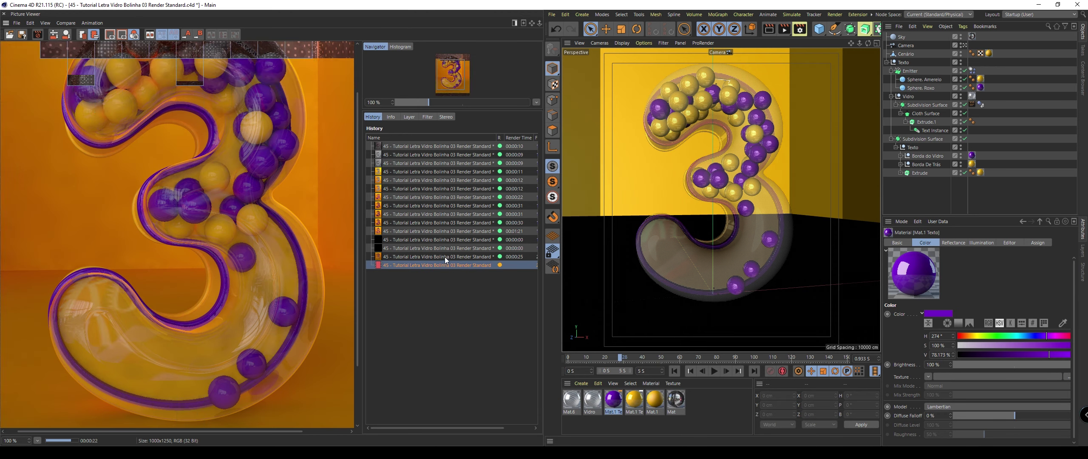
Compare the 00:00:25 and brighter earlier renders, then show the newest 00:00:22 render.
{"action": "left_click", "coordinate": [445, 257]}
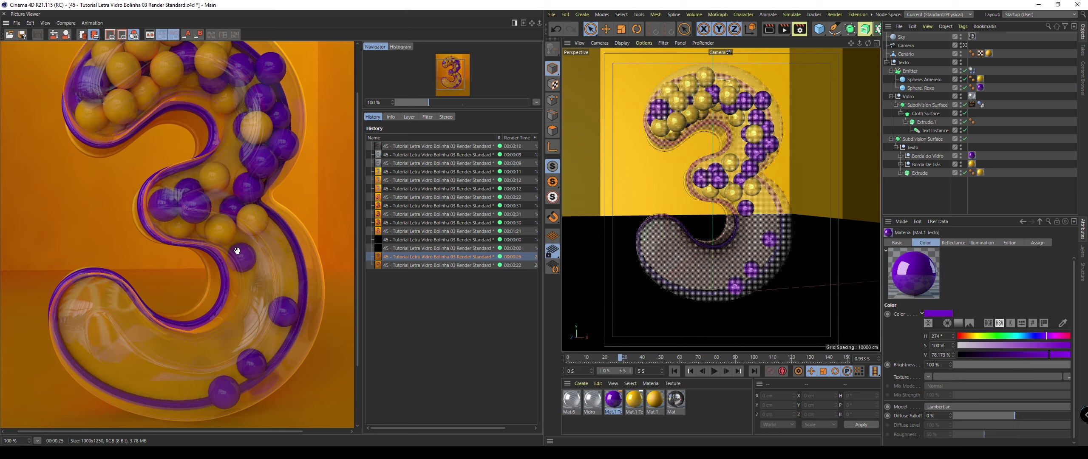
{"action": "left_click", "coordinate": [411, 266]}
{"action": "left_click", "coordinate": [414, 258]}
{"action": "left_click", "coordinate": [415, 266]}
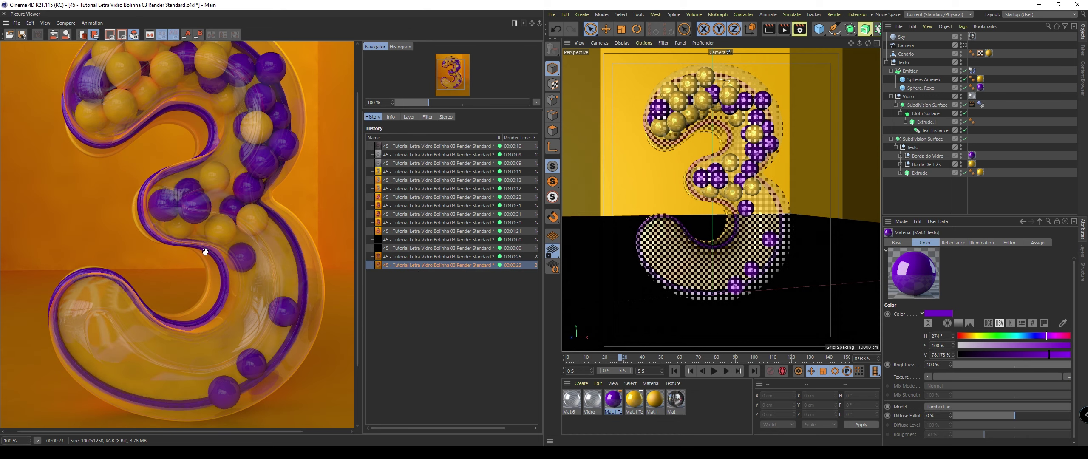
{"action": "mouse_move", "coordinate": [237, 195]}
{"action": "left_mouse_down"}
{"action": "mouse_move", "coordinate": [225, 214]}
{"action": "mouse_move", "coordinate": [216, 197]}
{"action": "left_mouse_up"}
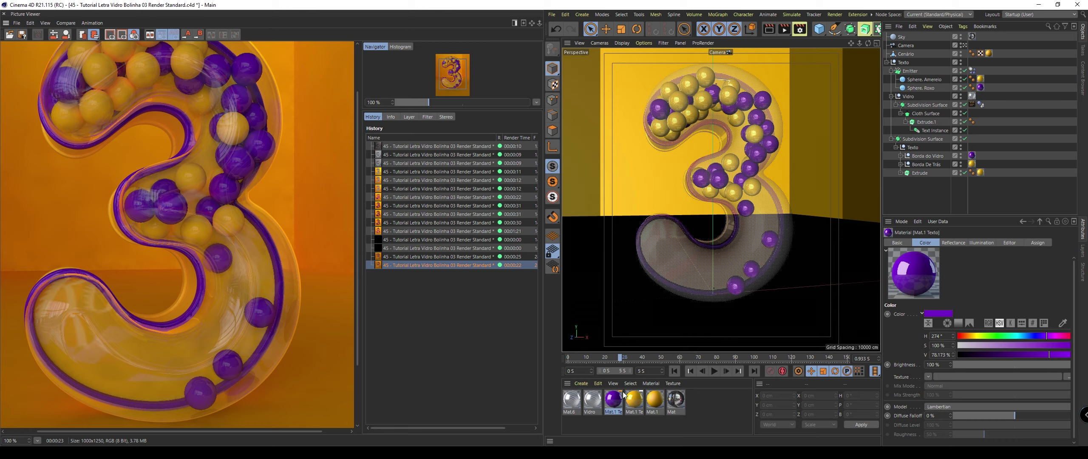
Rerun the ball simulation from the start and stop once glass 3 is full.
{"action": "left_click", "coordinate": [675, 371]}
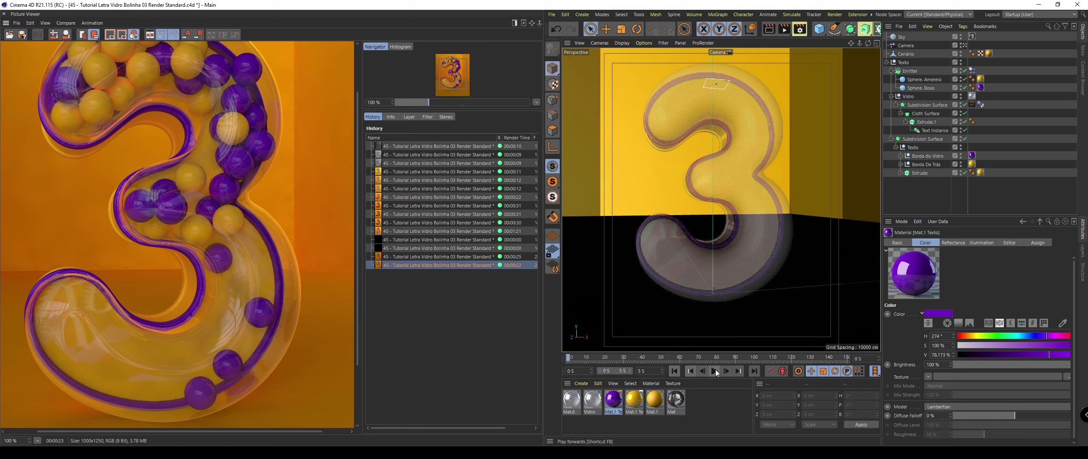
{"action": "left_click", "coordinate": [714, 371]}
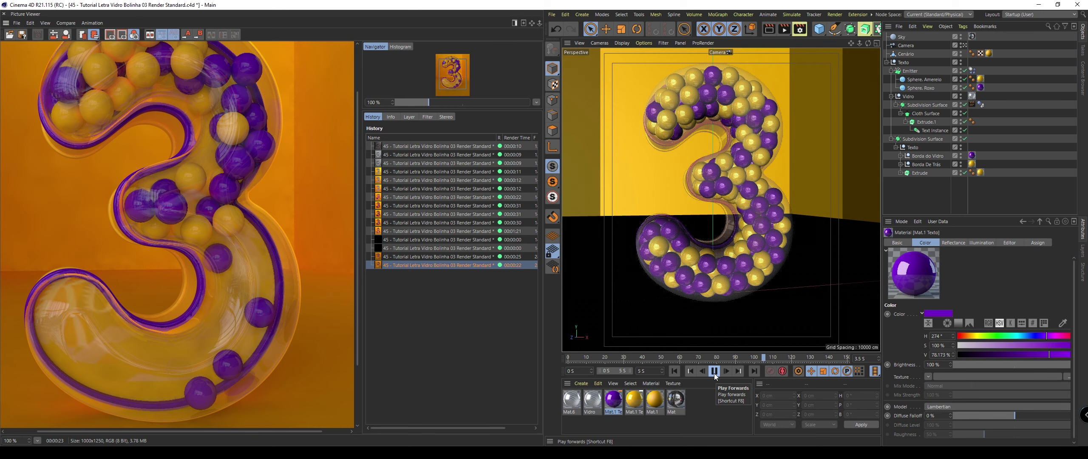
{"action": "left_click", "coordinate": [714, 372]}
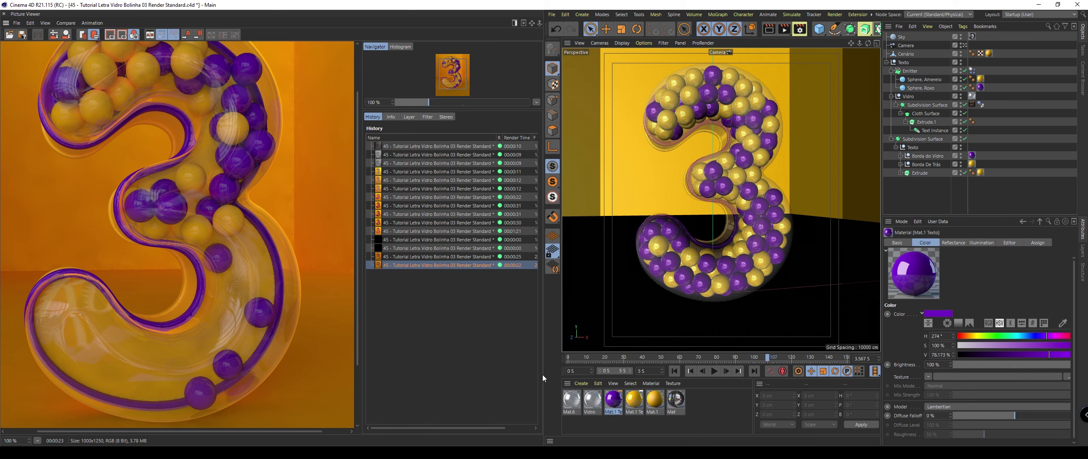
Check system load in Task Manager, then open Render Settings with Ctrl+B.
{"action": "key", "text": "ctrl+shift+Escape"}
{"action": "left_click", "coordinate": [662, 61]}
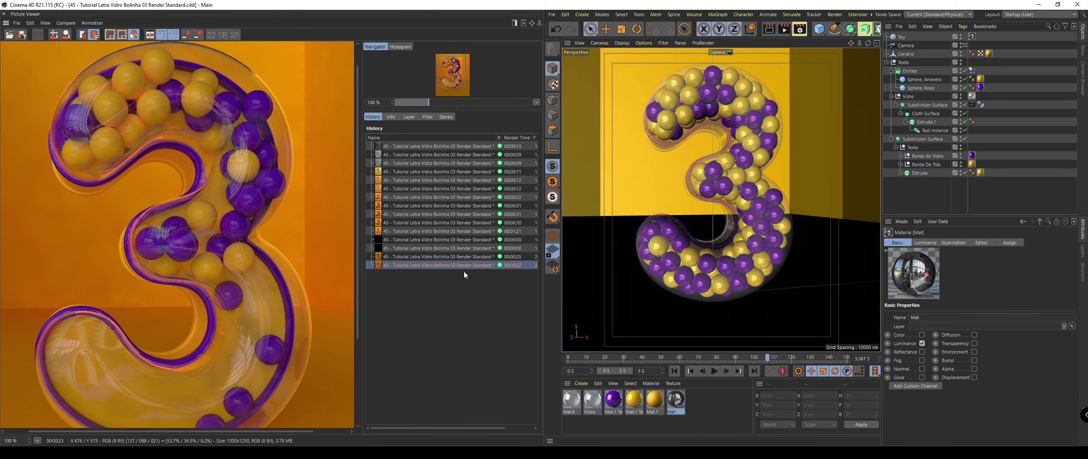
{"action": "key", "text": "ctrl+b"}
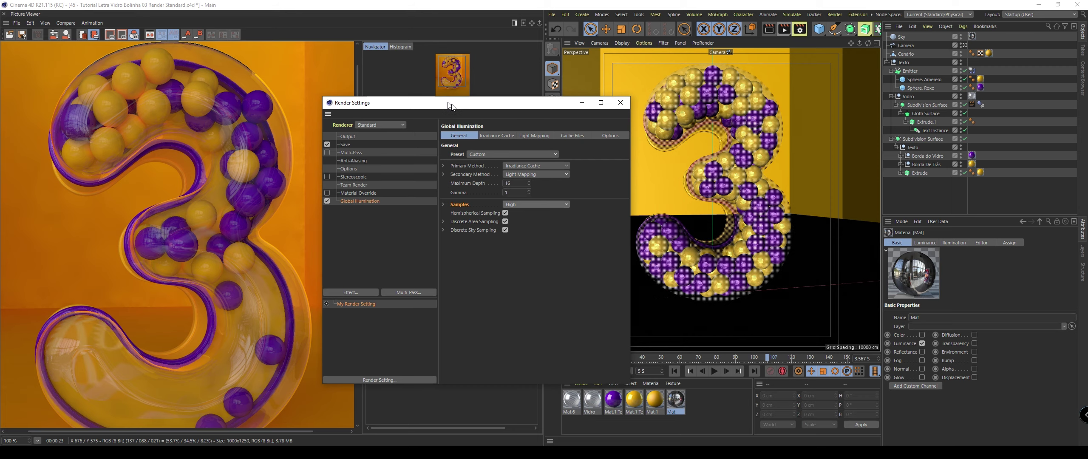
Set anti-aliasing to Best with a 4x4 minimum level and 7% threshold.
{"action": "left_click_drag", "start_coordinate": [453, 99], "coordinate": [664, 94]}
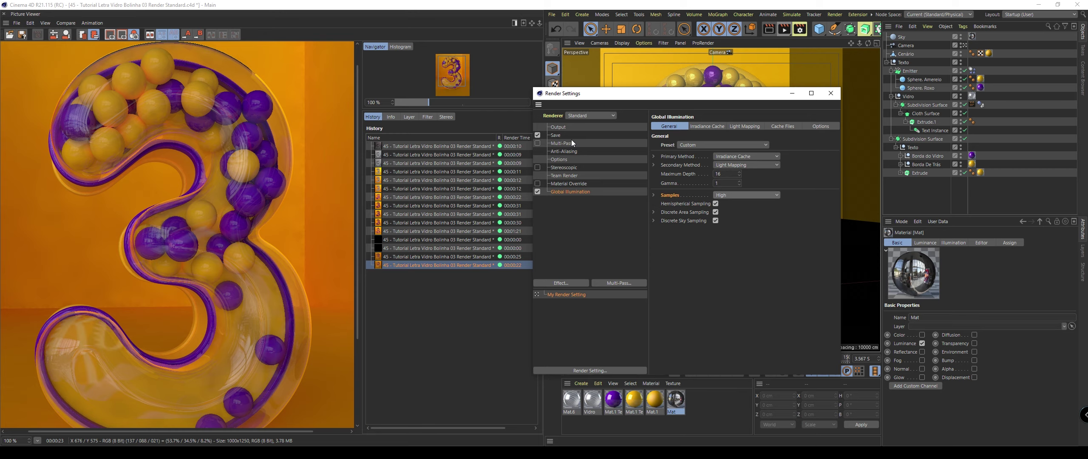
{"action": "left_click", "coordinate": [268, 83]}
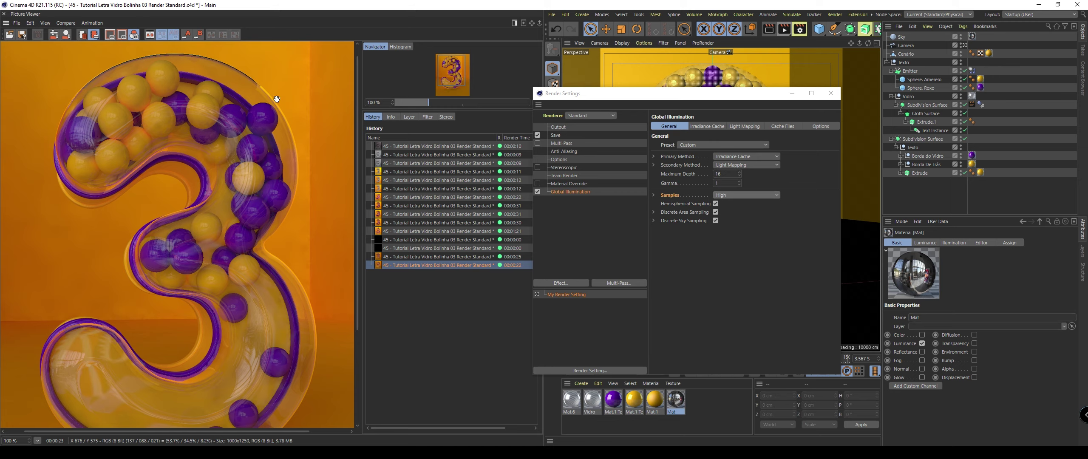
{"action": "left_click", "coordinate": [572, 153]}
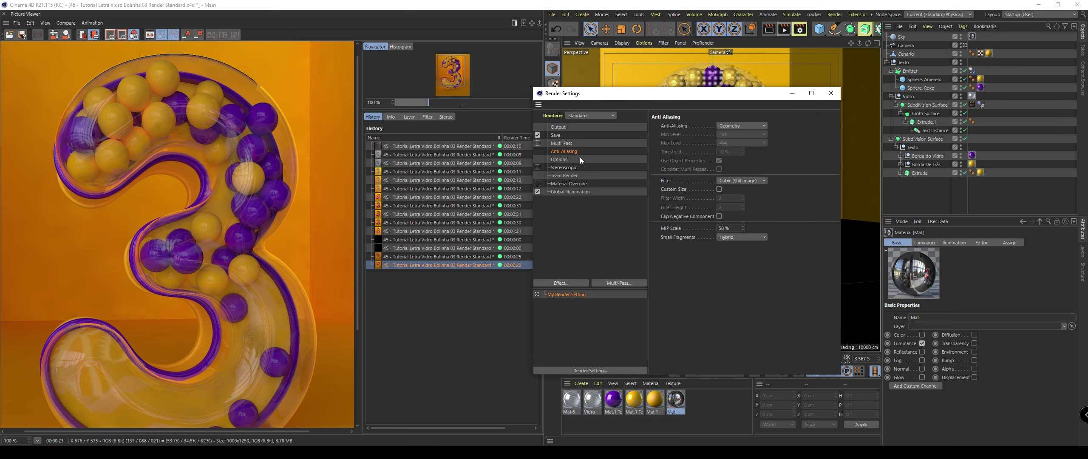
{"action": "left_click", "coordinate": [726, 126]}
{"action": "left_click", "coordinate": [734, 156]}
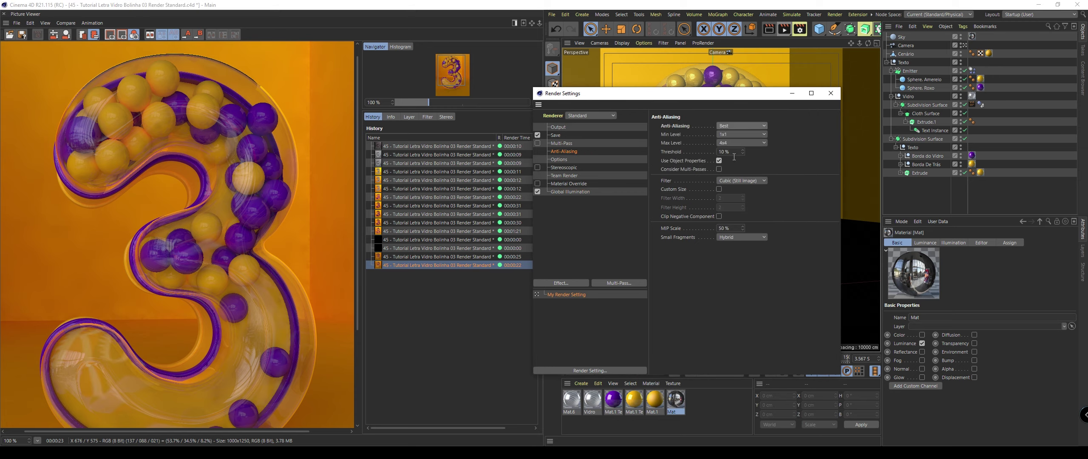
{"action": "left_click", "coordinate": [736, 134]}
{"action": "left_click", "coordinate": [724, 162]}
{"action": "double_click", "coordinate": [729, 151]}
{"action": "type", "text": "5"}
{"action": "key", "text": "Return"}
{"action": "type", "text": "7"}
{"action": "key", "text": "Return"}
Set the saved image format to PNG at 8 bits per channel.
{"action": "left_click", "coordinate": [568, 136]}
{"action": "left_click", "coordinate": [725, 152]}
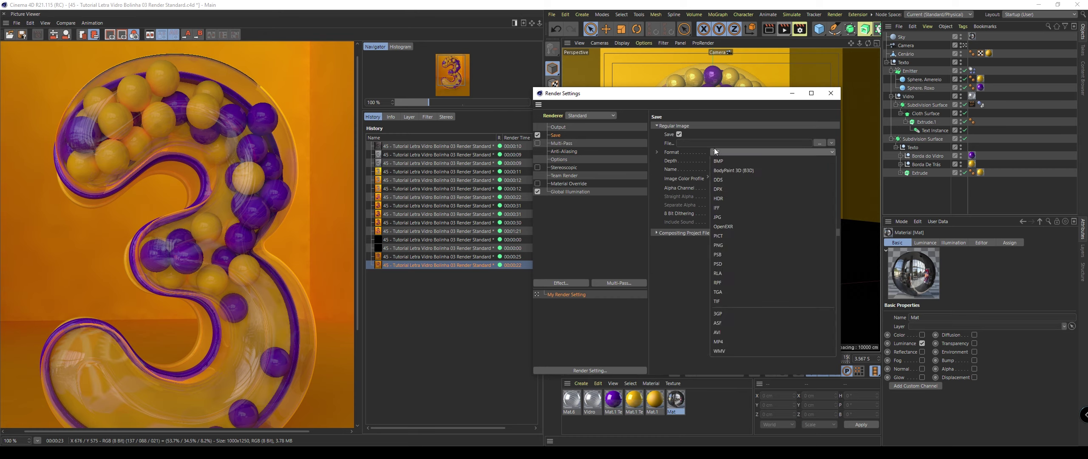
{"action": "left_click", "coordinate": [729, 245]}
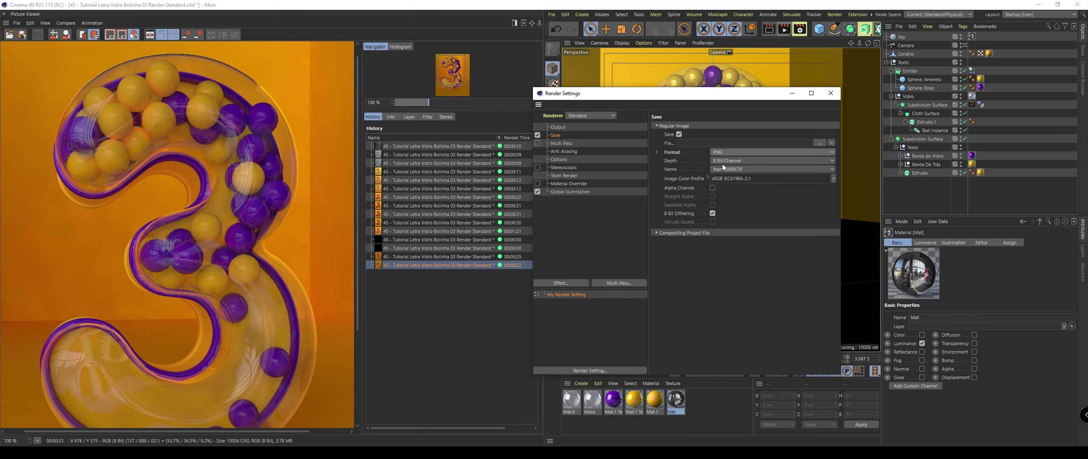
{"action": "left_click", "coordinate": [720, 160]}
{"action": "left_click", "coordinate": [724, 170]}
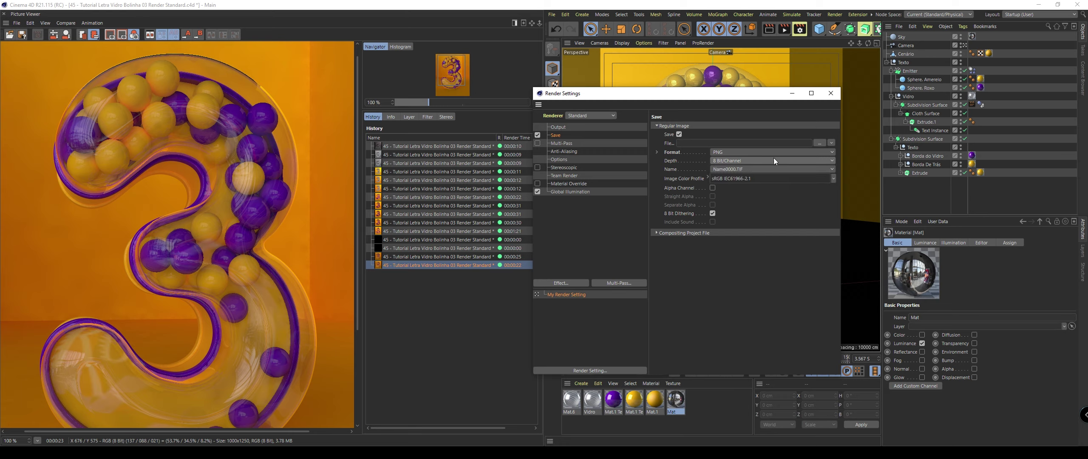
{"action": "left_click", "coordinate": [831, 93]}
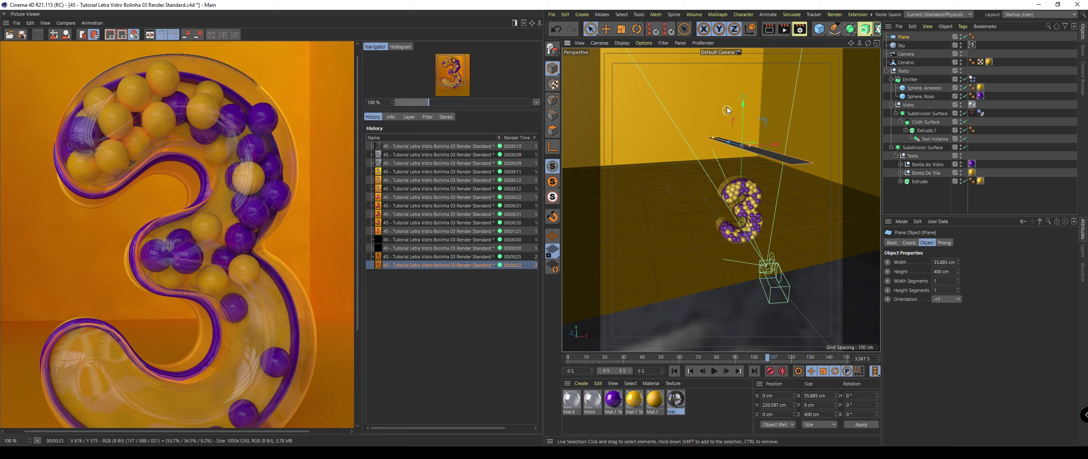
Clone the Plane into strips spread apart above the letter, viewed through the scene camera.
{"action": "left_click", "coordinate": [877, 32], "text": "alt"}
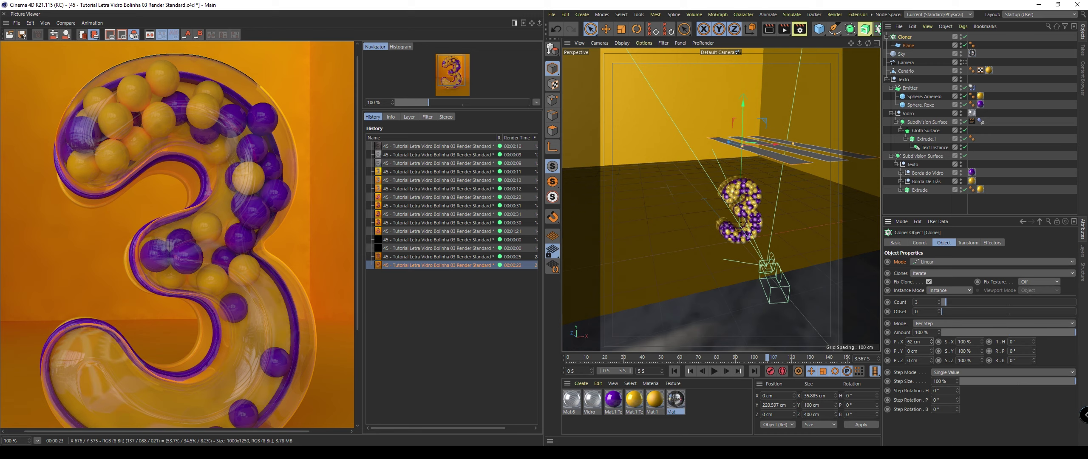
{"action": "mouse_move", "coordinate": [757, 154]}
{"action": "left_mouse_down"}
{"action": "mouse_move", "coordinate": [724, 160]}
{"action": "mouse_move", "coordinate": [732, 169]}
{"action": "left_mouse_up"}
{"action": "scroll", "coordinate": [731, 168], "scroll_direction": "up", "scroll_amount": 5}
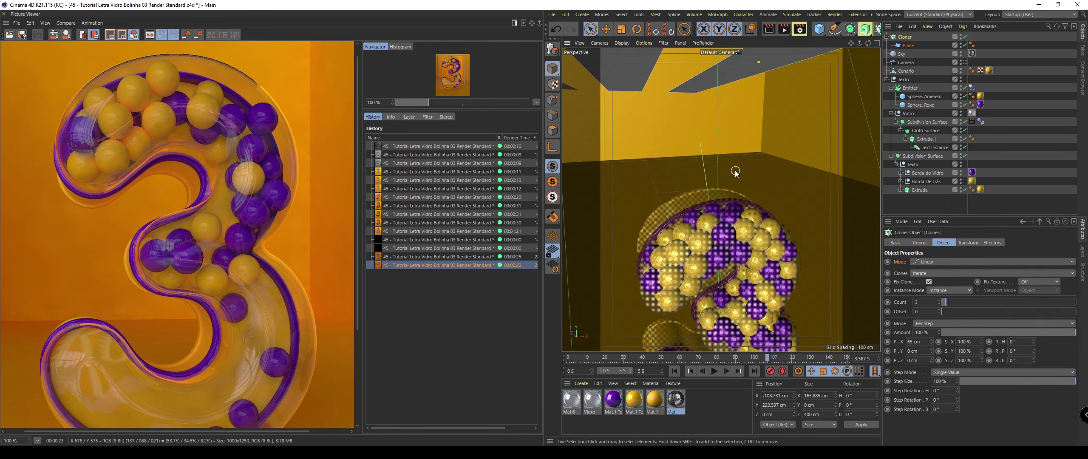
{"action": "scroll", "coordinate": [736, 166], "scroll_direction": "down", "scroll_amount": 3}
{"action": "scroll", "coordinate": [735, 159], "scroll_direction": "down", "scroll_amount": 5}
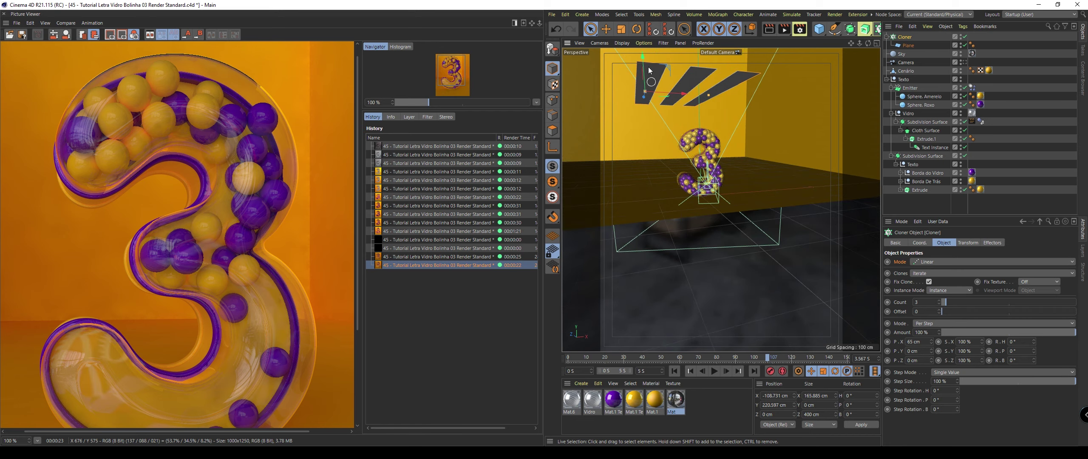
{"action": "left_click_drag", "start_coordinate": [643, 71], "coordinate": [643, 59]}
{"action": "scroll", "coordinate": [712, 121], "scroll_direction": "up", "scroll_amount": 3}
{"action": "scroll", "coordinate": [713, 120], "scroll_direction": "up", "scroll_amount": 3}
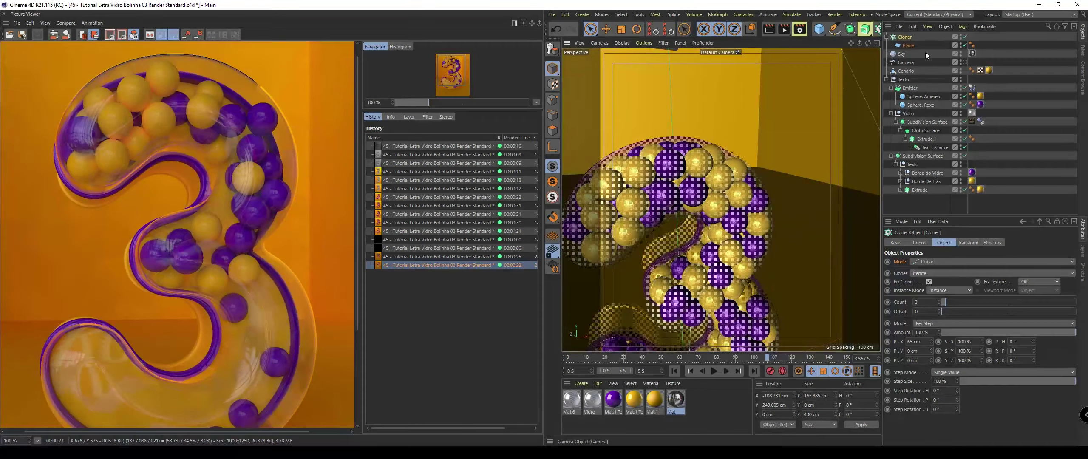
{"action": "left_click", "coordinate": [965, 63]}
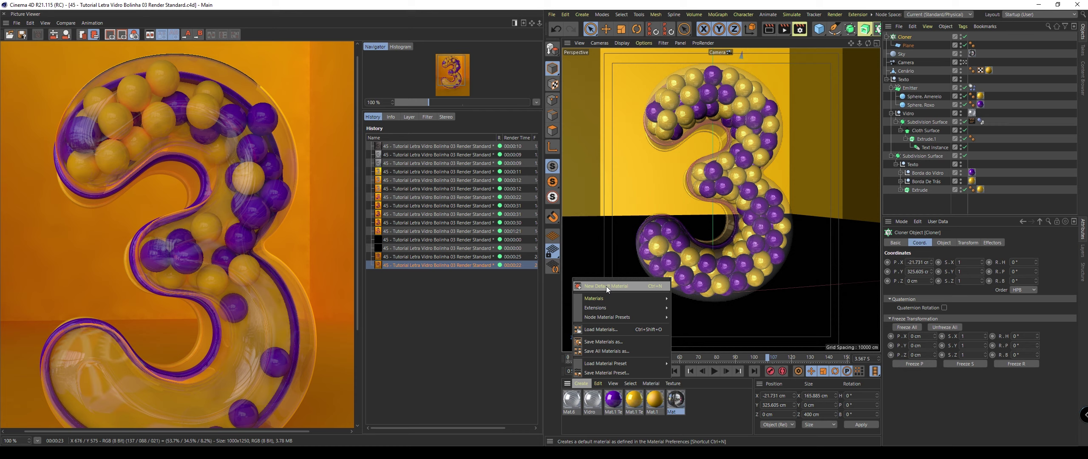
Create Mat.2 with only Luminance enabled, apply it to the cloned planes, and save.
{"action": "key", "text": "ctrl+n"}
{"action": "double_click", "coordinate": [572, 399]}
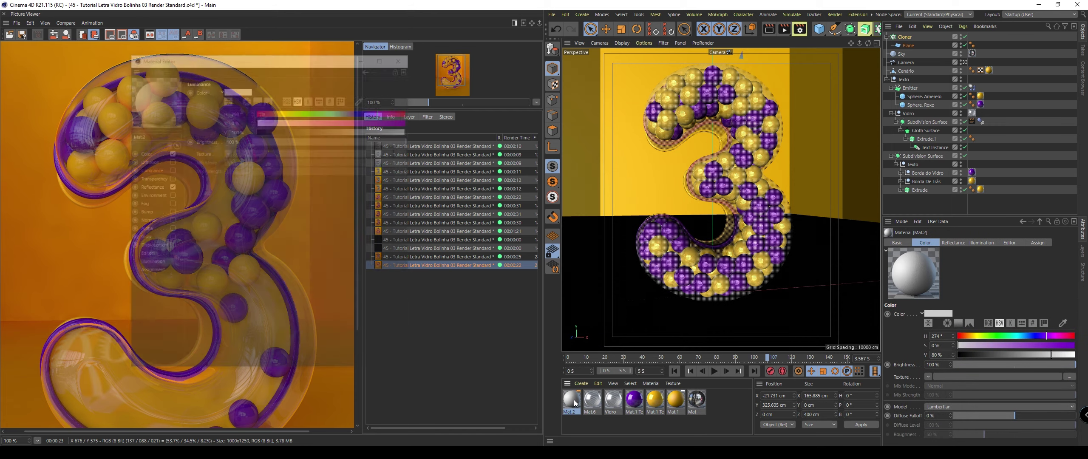
{"action": "left_click", "coordinate": [170, 170]}
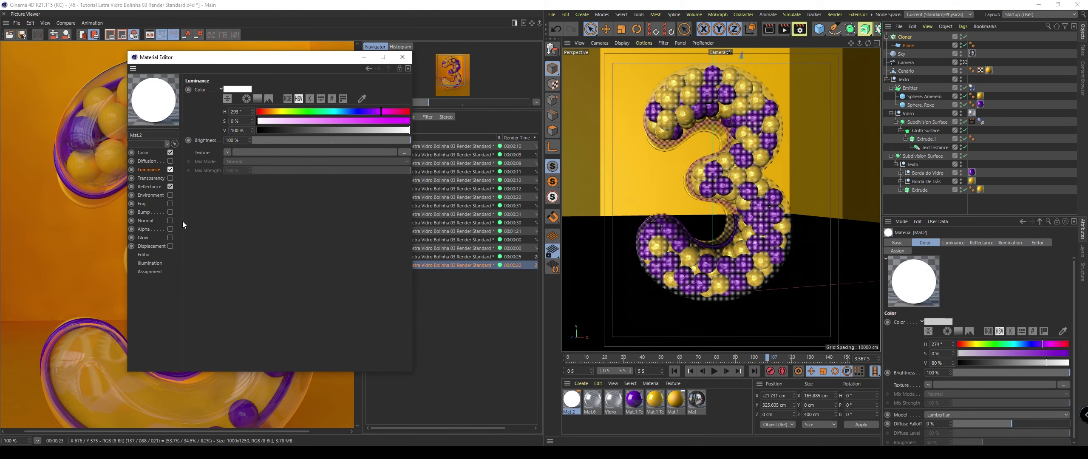
{"action": "left_click_drag", "start_coordinate": [186, 57], "coordinate": [480, 46]}
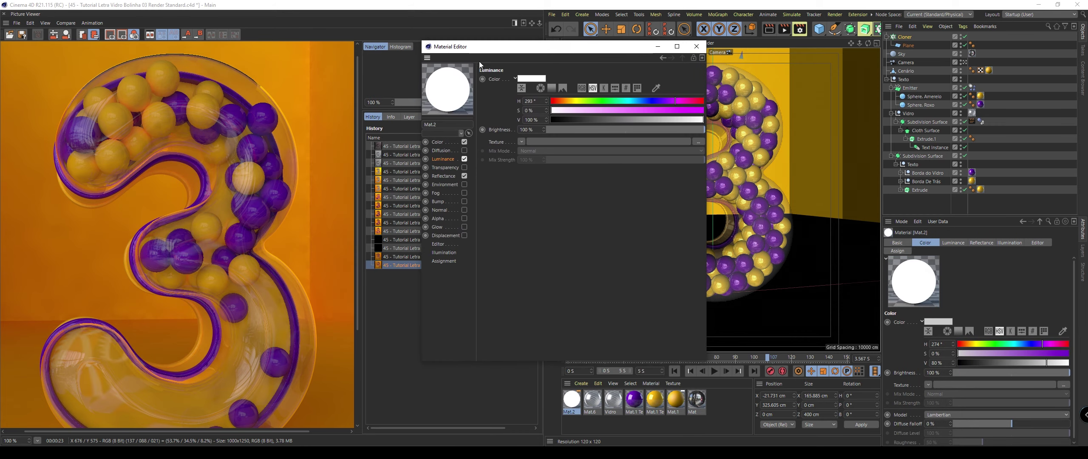
{"action": "left_click", "coordinate": [464, 143]}
{"action": "left_click", "coordinate": [464, 176]}
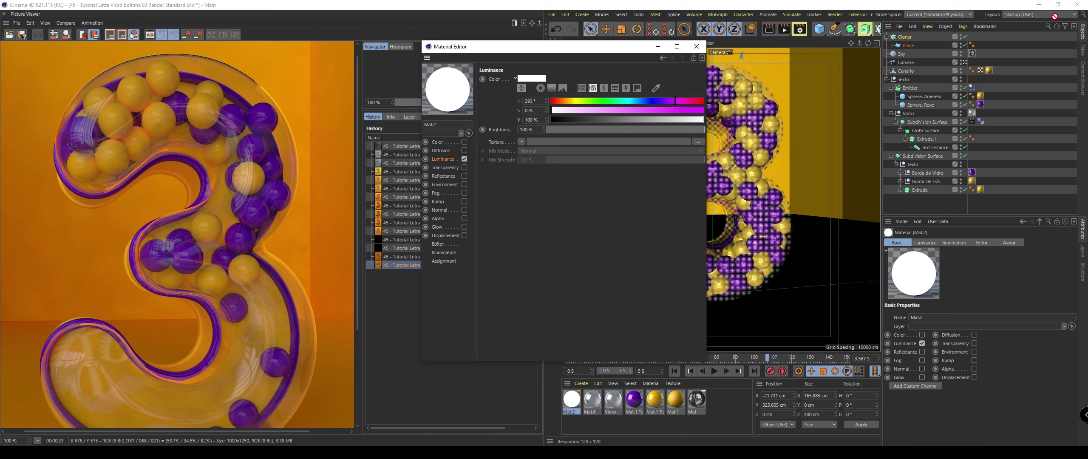
{"action": "left_click_drag", "start_coordinate": [1055, 16], "coordinate": [905, 36]}
{"action": "left_click", "coordinate": [696, 46]}
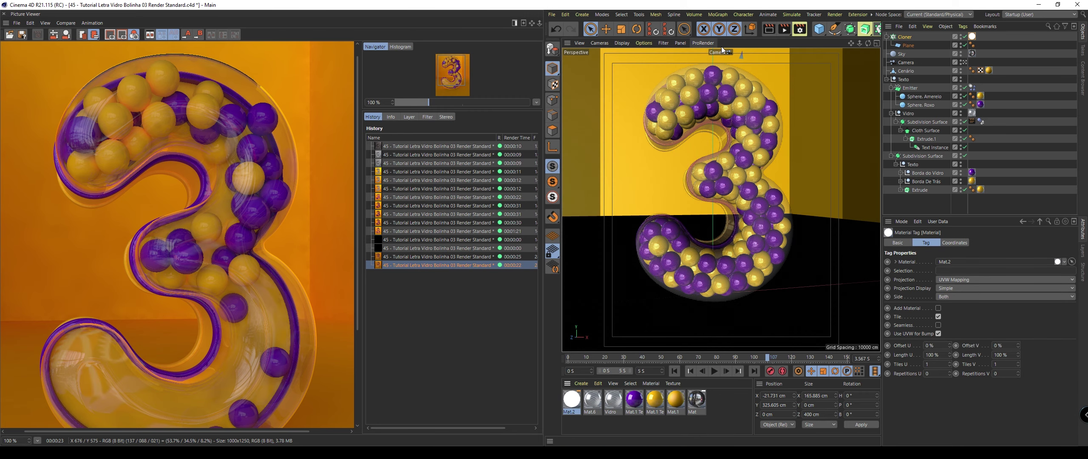
{"action": "key", "text": "ctrl+s"}
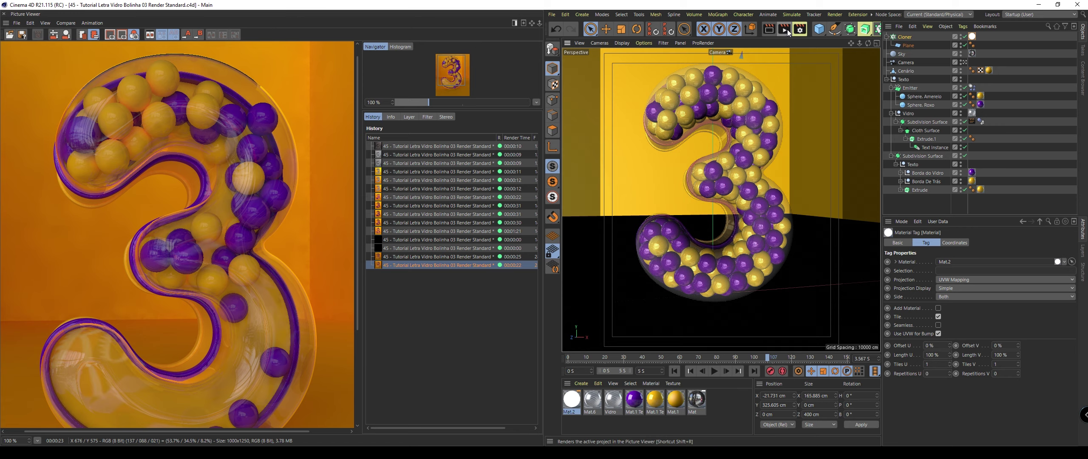
Render the final image and undock the Picture Viewer into its own window.
{"action": "left_click", "coordinate": [785, 29]}
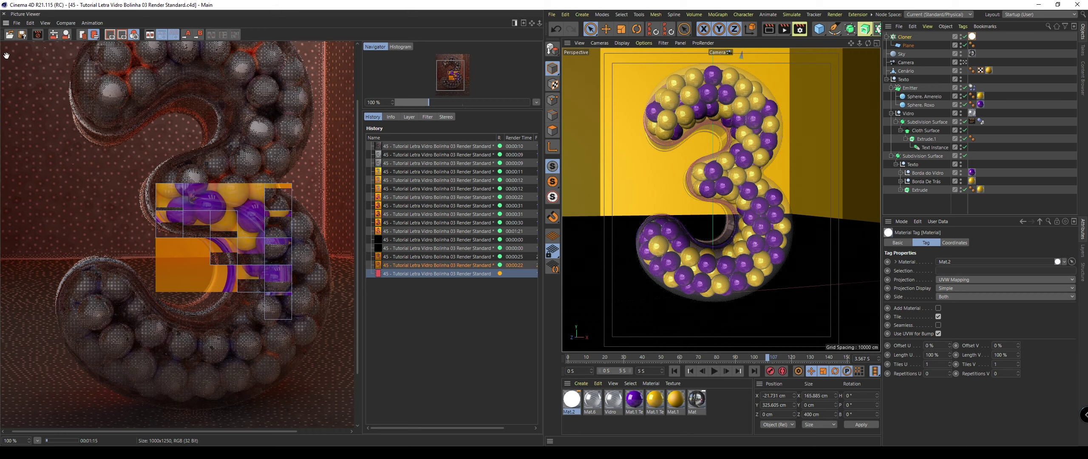
{"action": "left_click", "coordinate": [6, 23]}
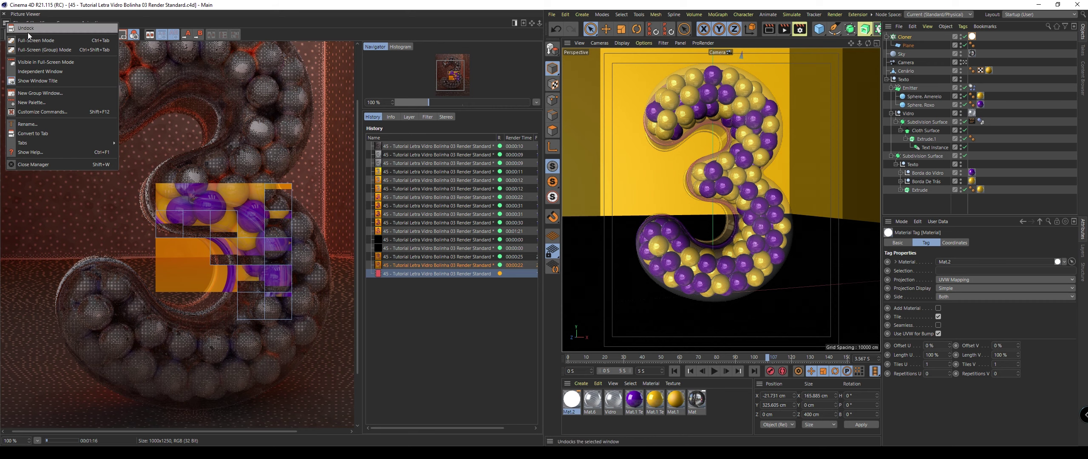
{"action": "left_click", "coordinate": [7, 23]}
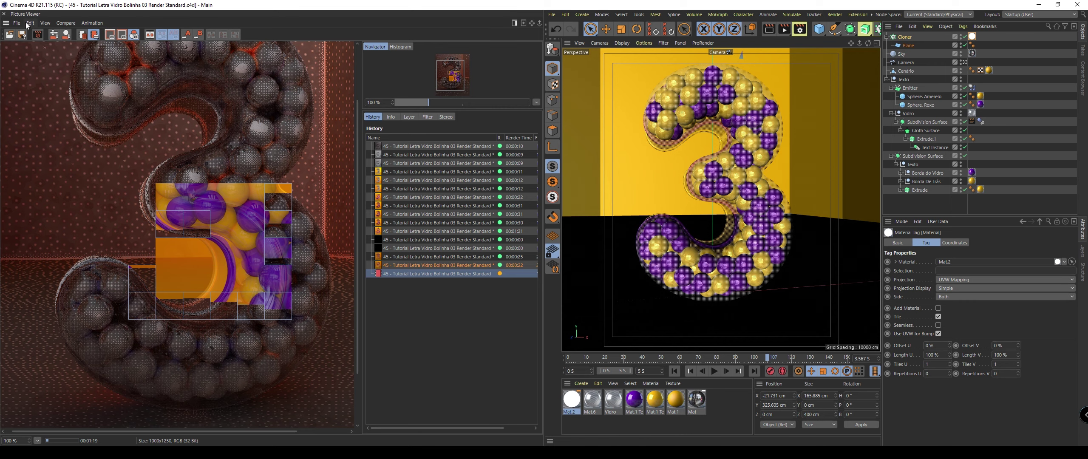
{"action": "left_click", "coordinate": [8, 24]}
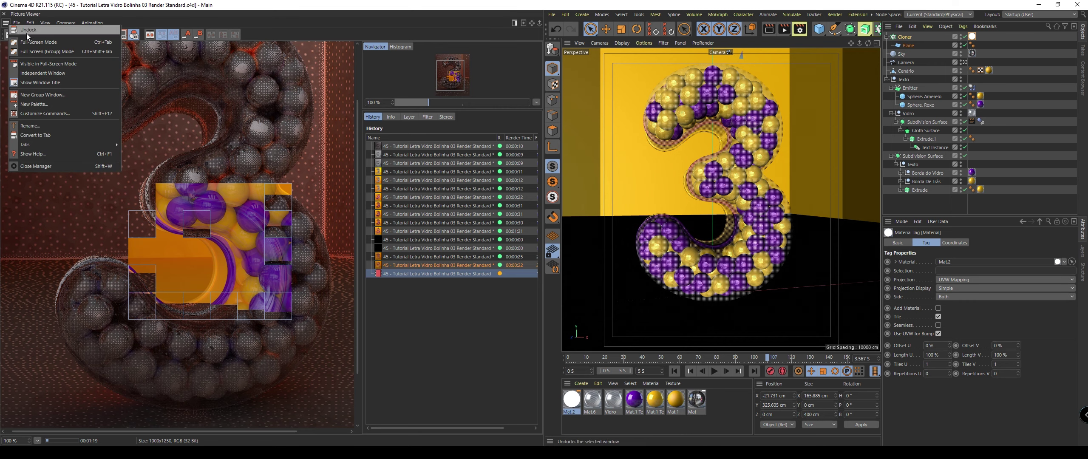
{"action": "left_click", "coordinate": [28, 30]}
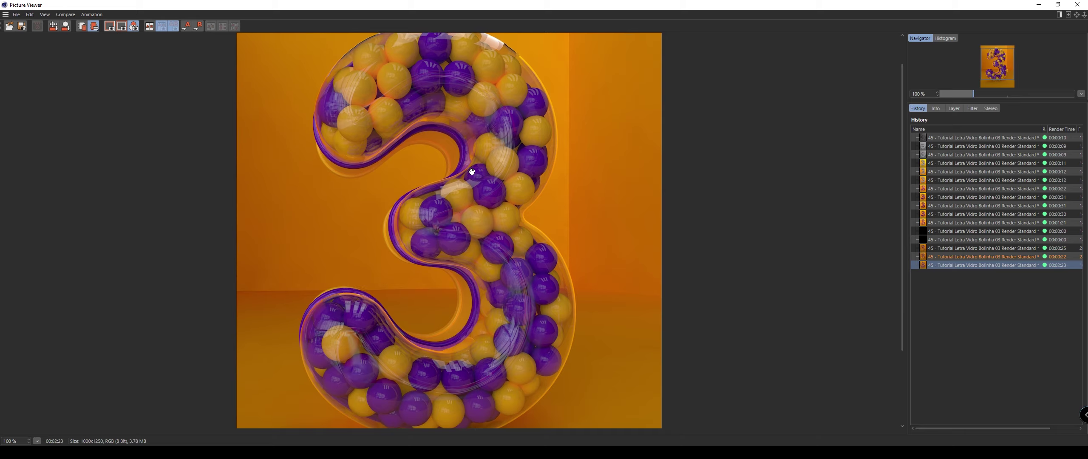
{"action": "left_click_drag", "start_coordinate": [460, 176], "coordinate": [473, 171]}
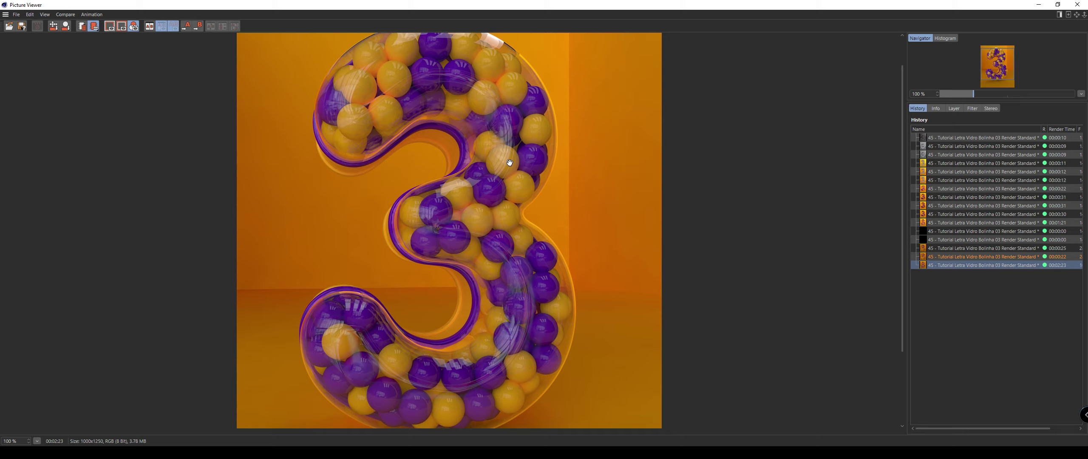